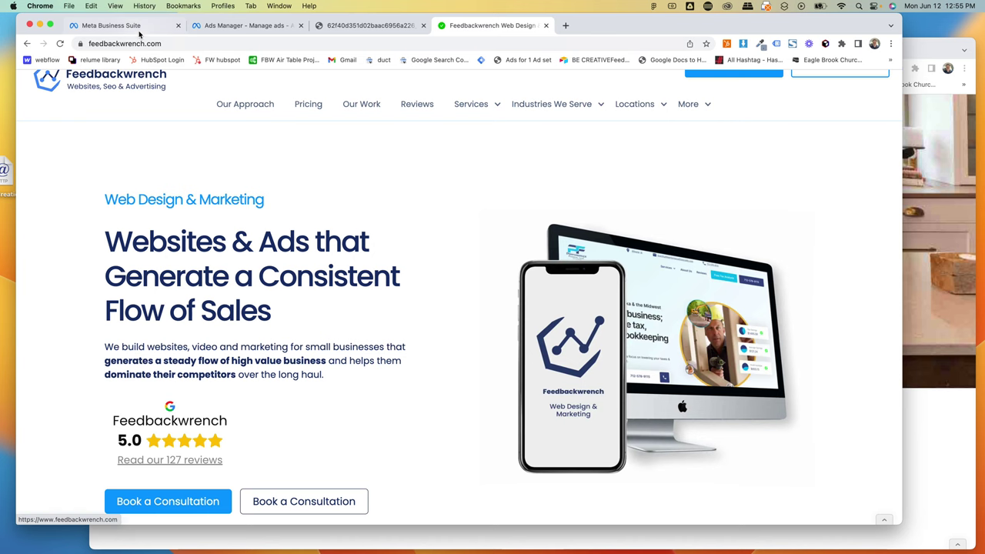
Step: Switch to the Meta Business Suite tab and scroll up to the New Spaces cover photo
left_click(139, 31)
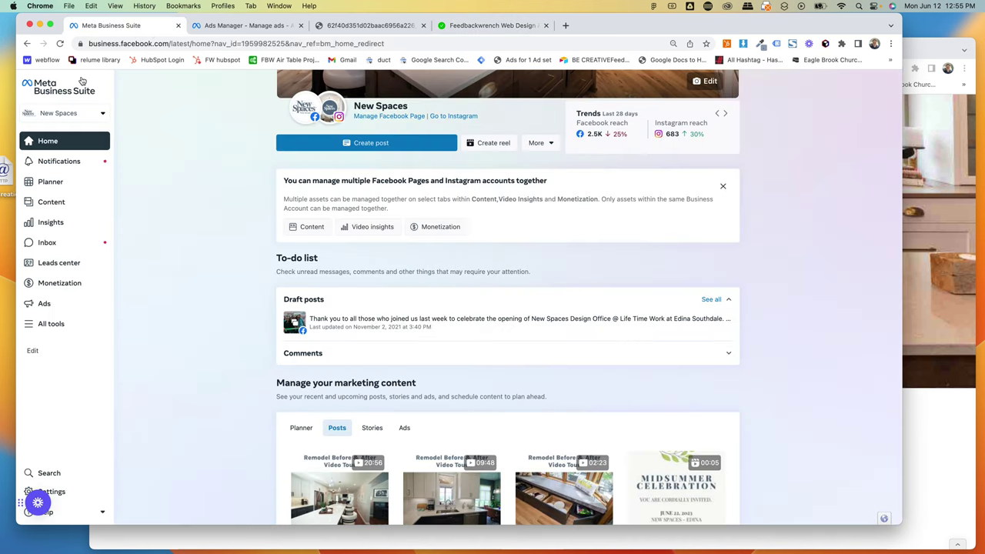
scroll(195, 165, "up", 3)
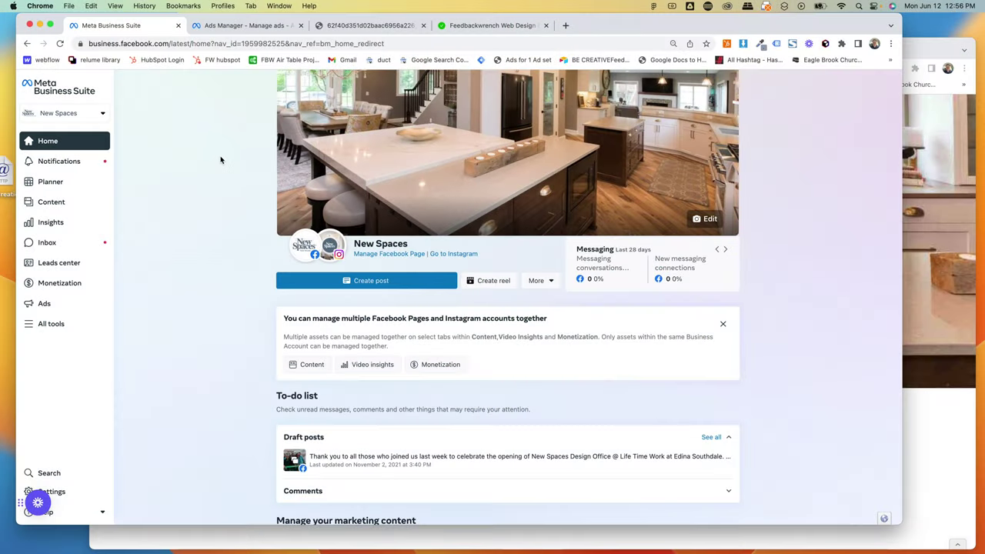
Step: Bring the New Spaces kitchens page forward and open the Plymouth 1980's Two-Story Kitchen Remodel project
left_click(905, 135)
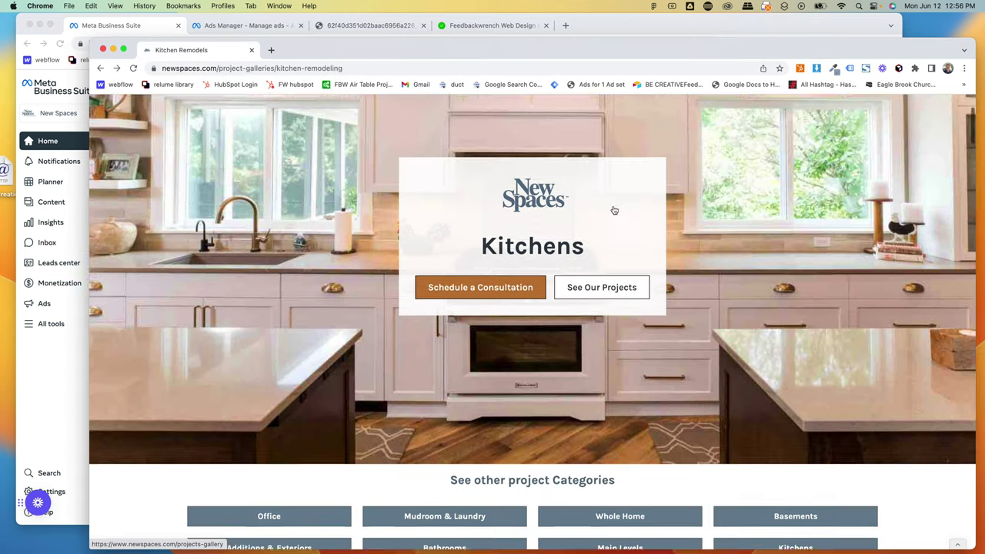
scroll(613, 208, "down", 10)
scroll(613, 208, "down", 4)
scroll(613, 208, "up", 4)
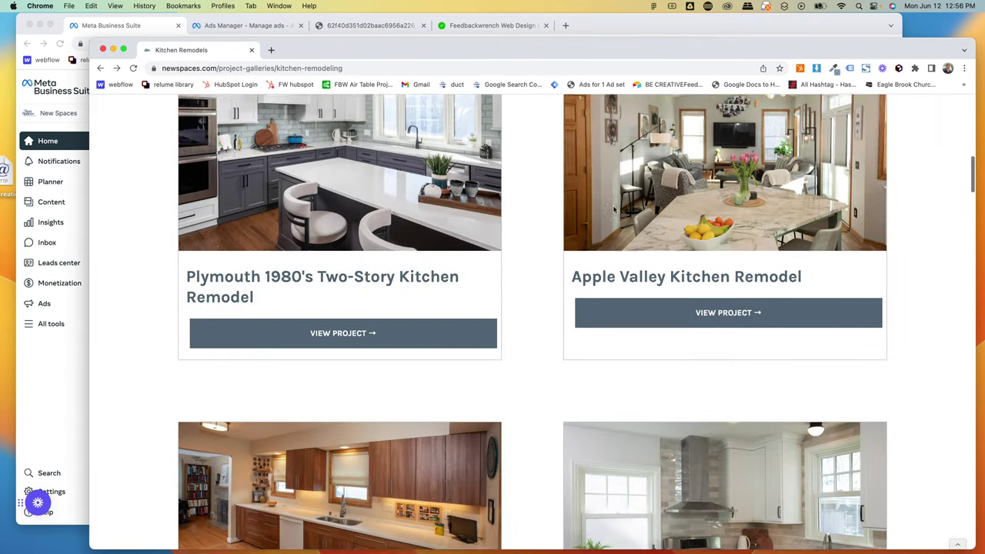
scroll(518, 254, "up", 1)
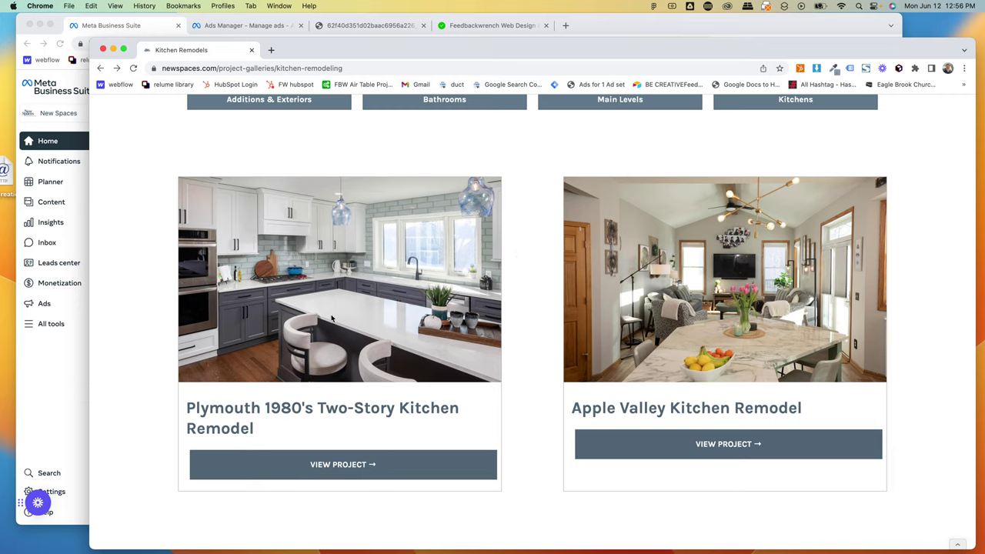
scroll(332, 318, "up", 15)
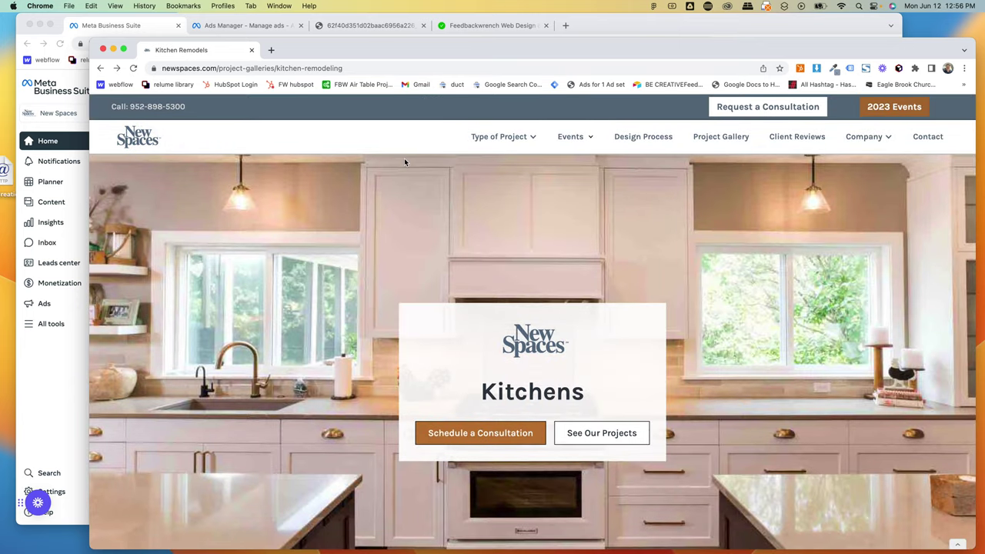
scroll(404, 162, "down", 12)
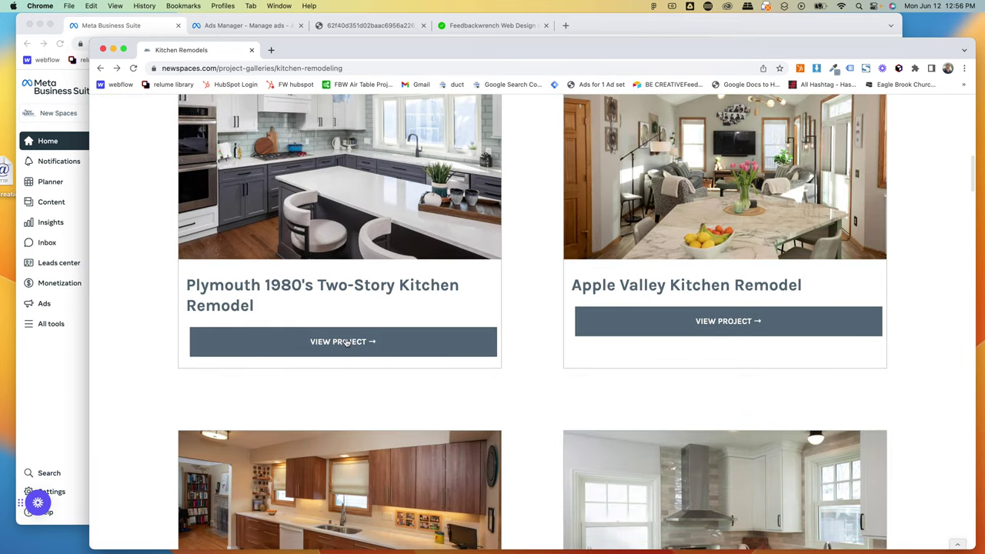
scroll(345, 343, "up", 12)
scroll(437, 234, "down", 2)
scroll(437, 234, "down", 10)
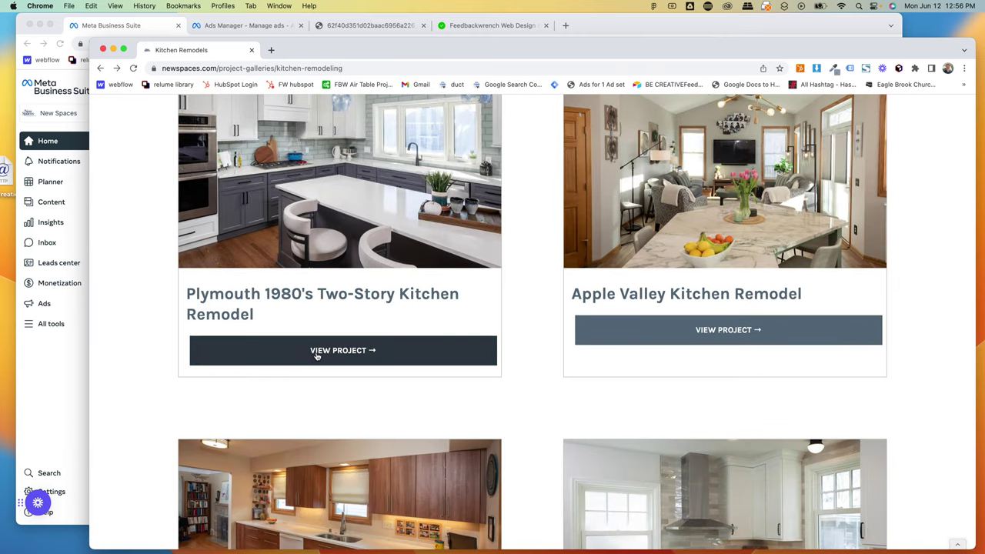
left_click(316, 353)
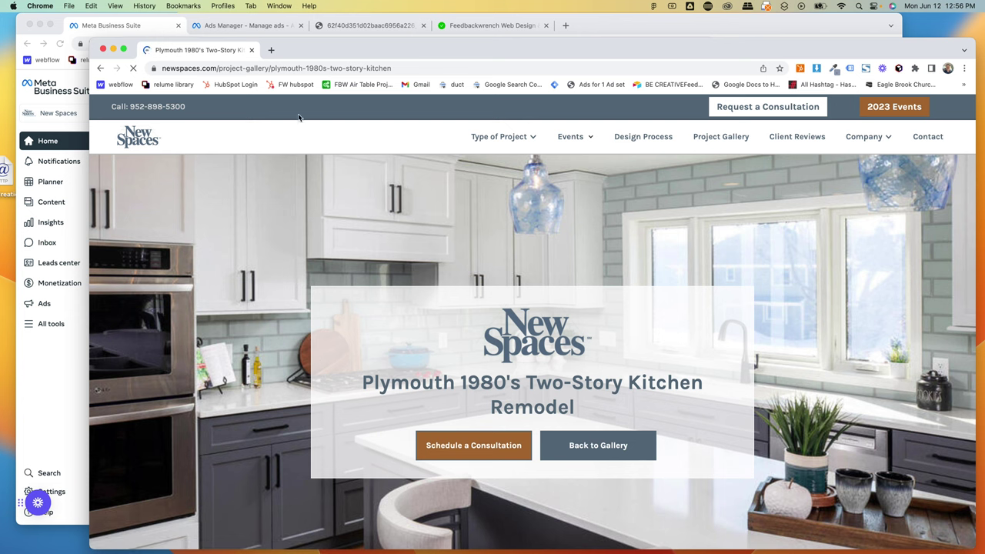
Step: Browse the project's photos and 3D walkthrough, then bring Business Suite back in front
left_click_drag(308, 45, 249, 21)
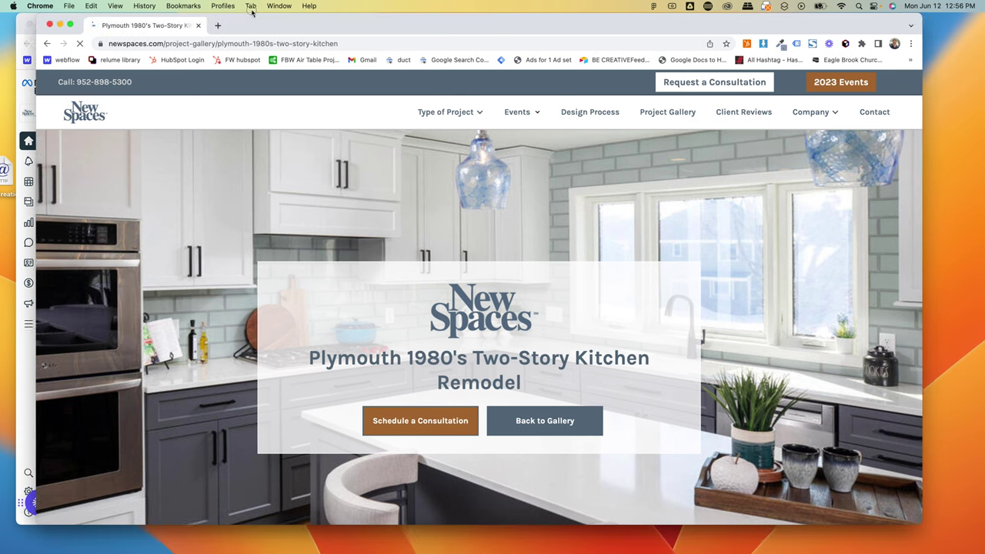
scroll(397, 354, "down", 10)
scroll(397, 314, "down", 5)
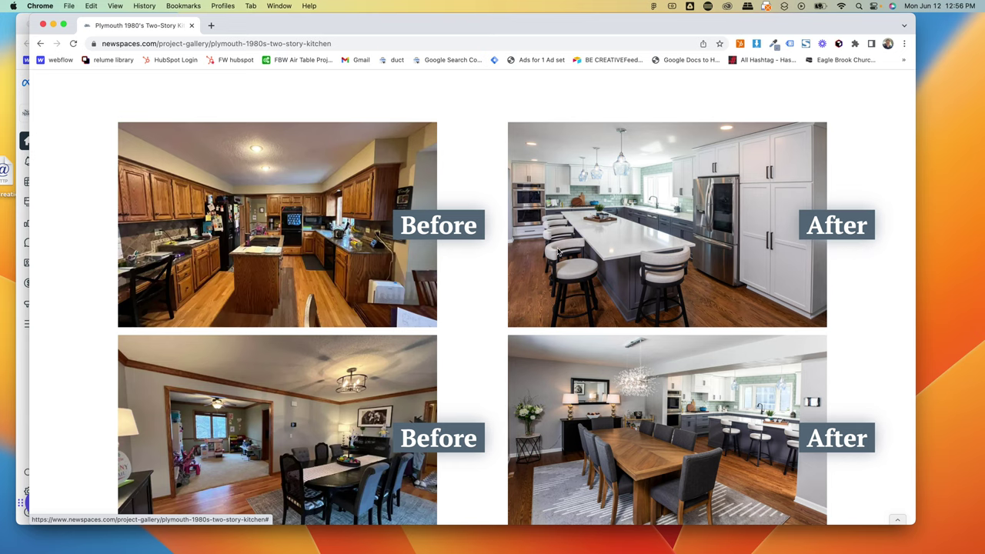
scroll(559, 253, "down", 15)
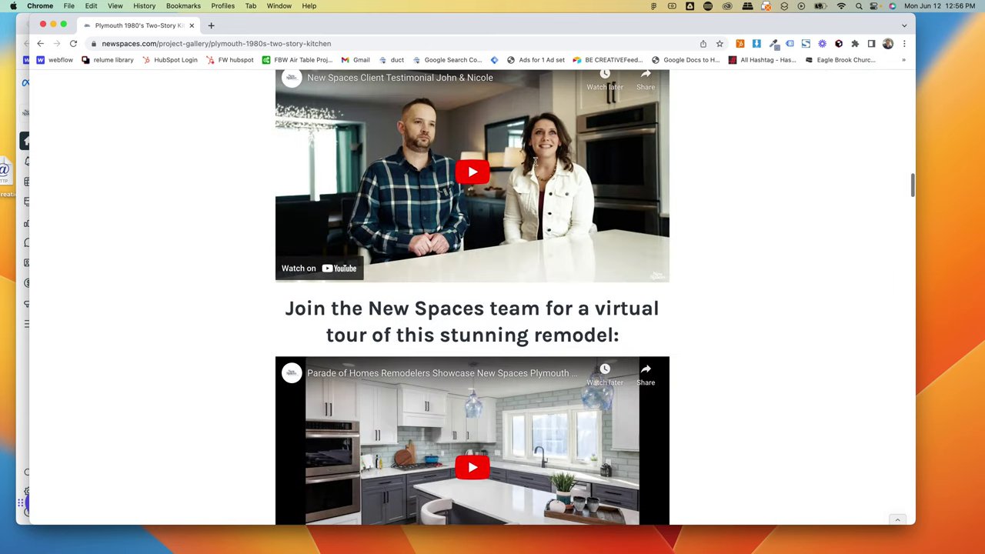
scroll(492, 161, "down", 5)
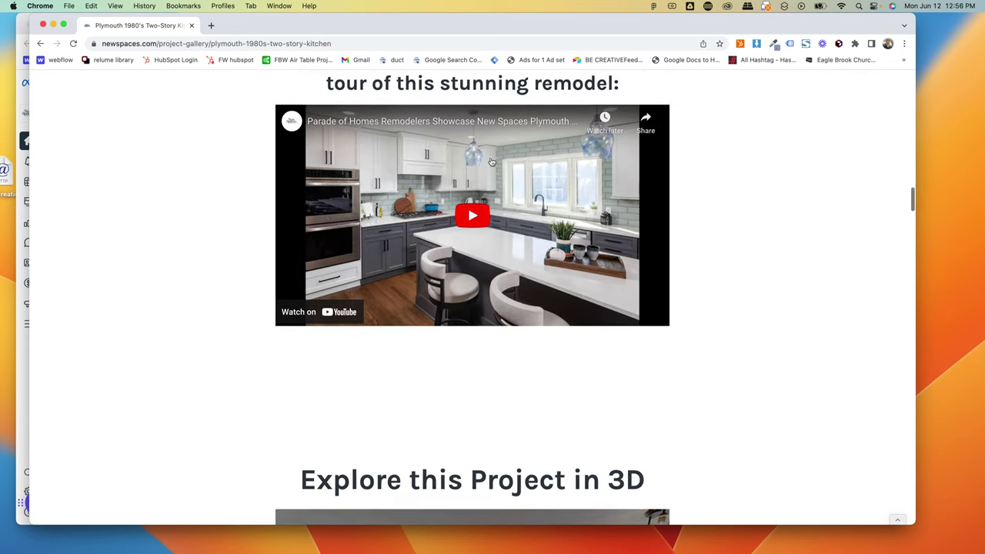
scroll(492, 162, "down", 5)
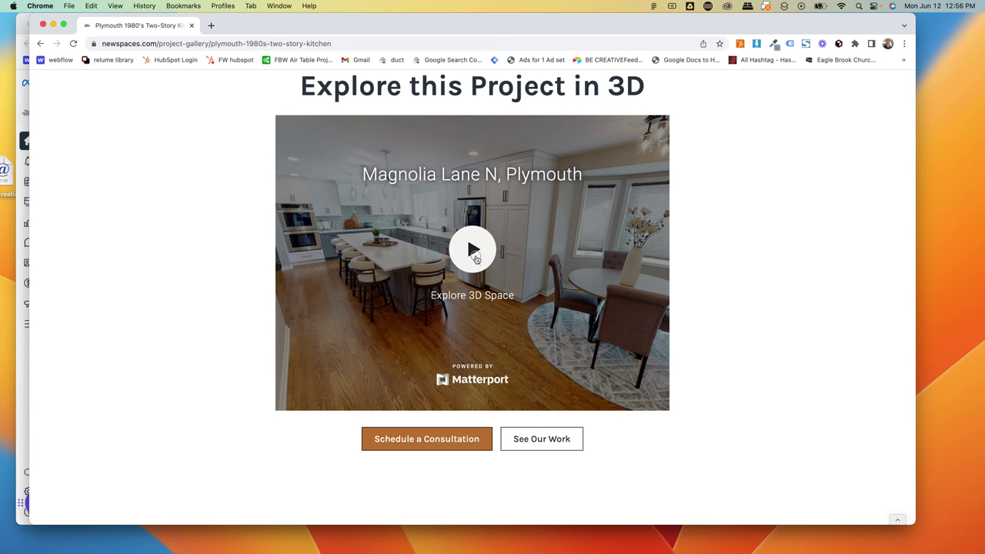
left_click(473, 253)
scroll(709, 254, "down", 10)
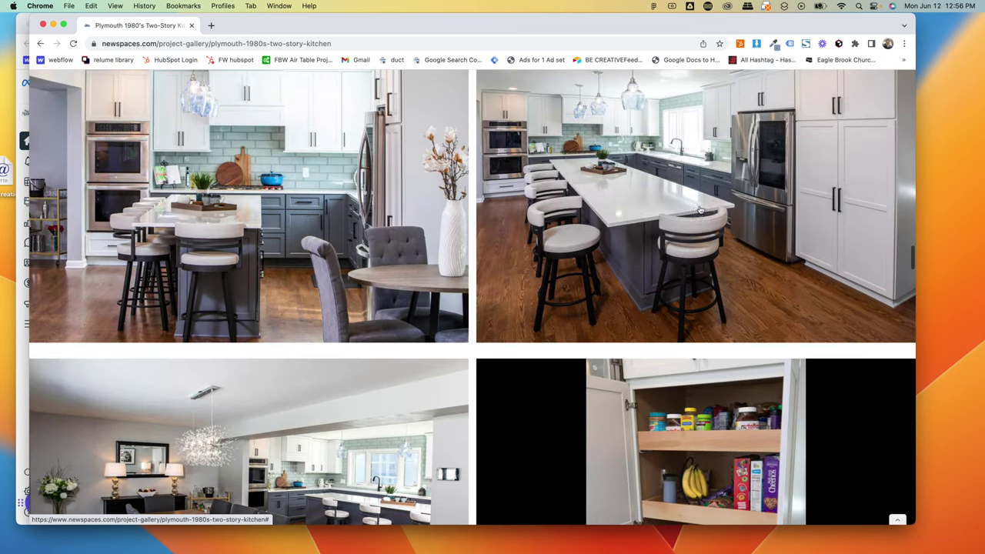
scroll(296, 230, "up", 2)
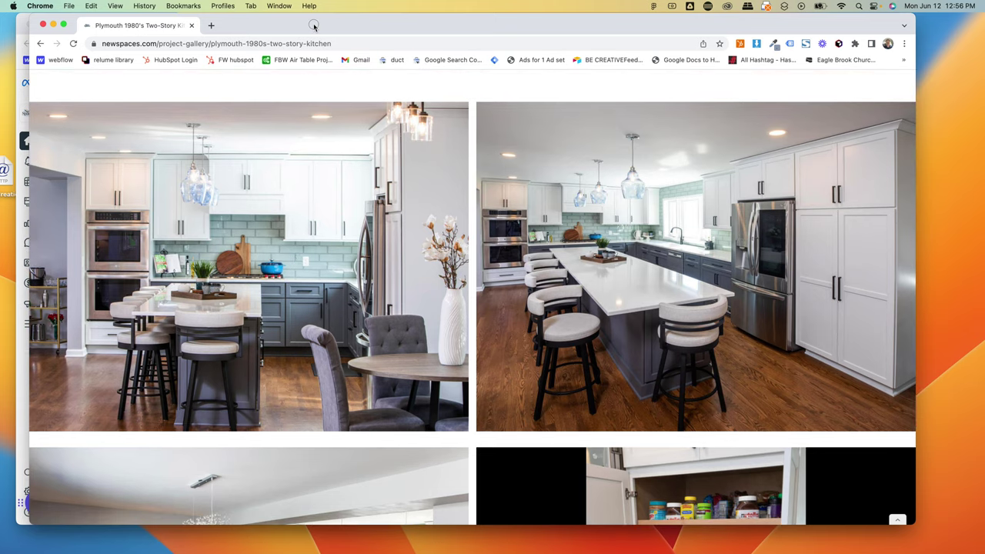
left_click_drag(314, 27, 309, 90)
left_click(150, 26)
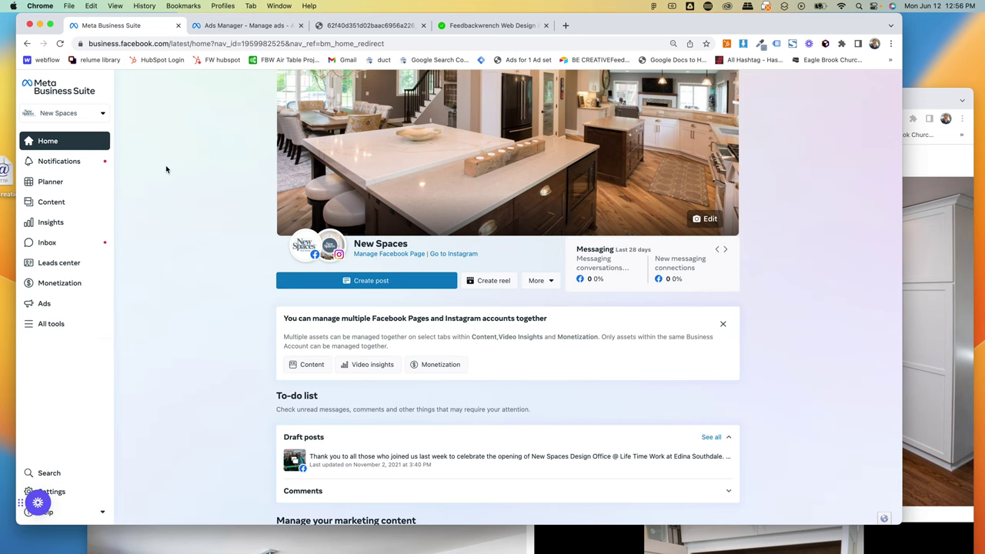
Step: Load business.facebook.com in the third Chrome tab, then return to the Business Suite home
left_click(335, 25)
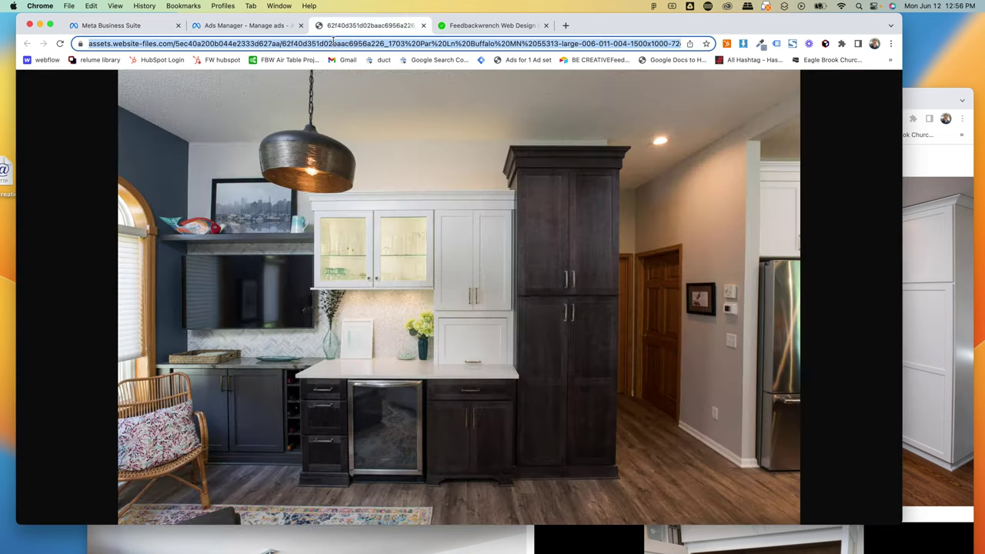
type("business")
key("Return")
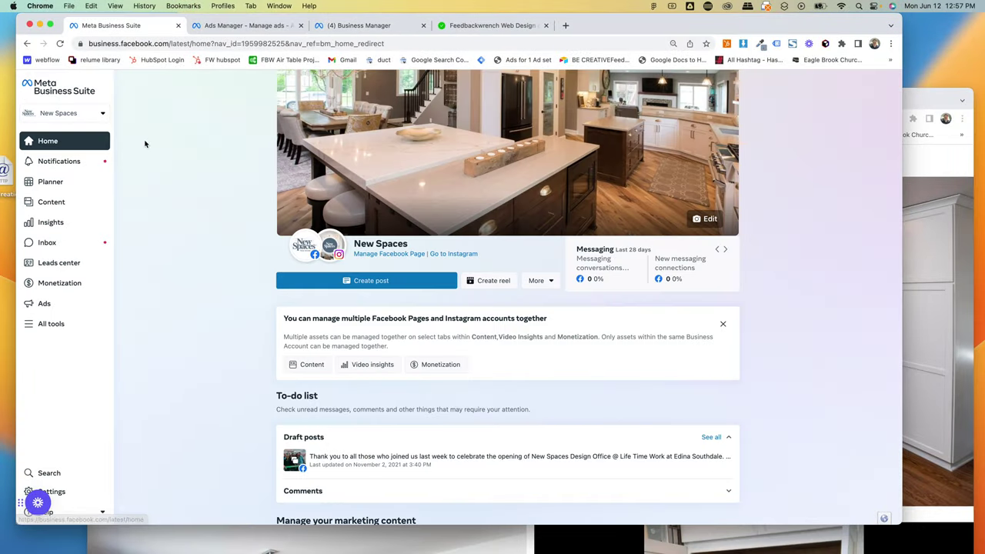
mouse_move(325, 234)
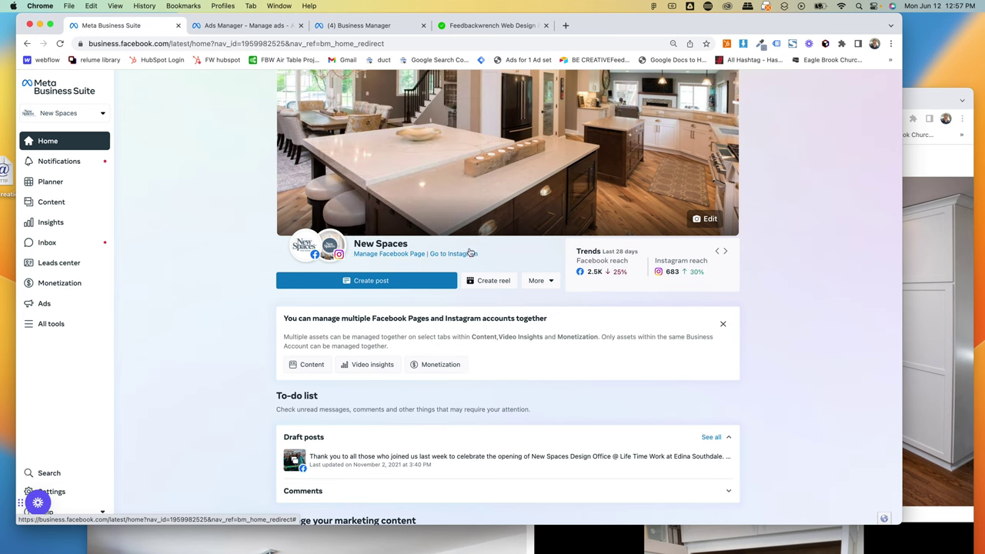
scroll(550, 230, "down", 2)
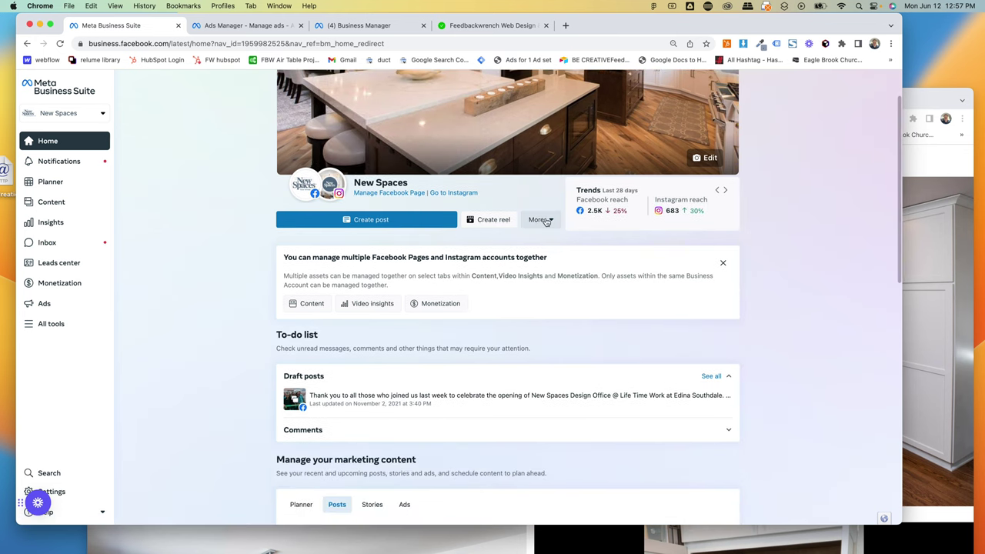
left_click(546, 221)
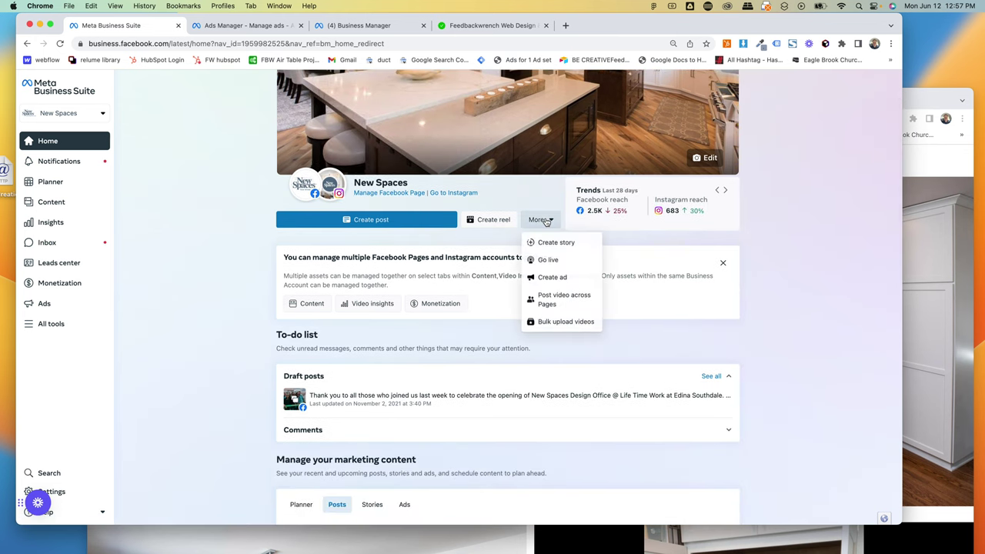
left_click(572, 323)
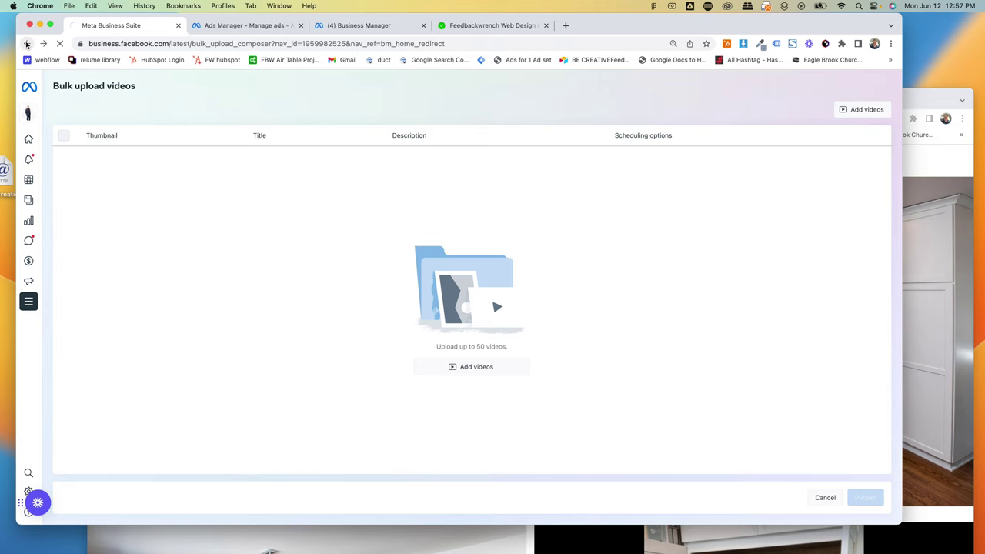
left_click(26, 44)
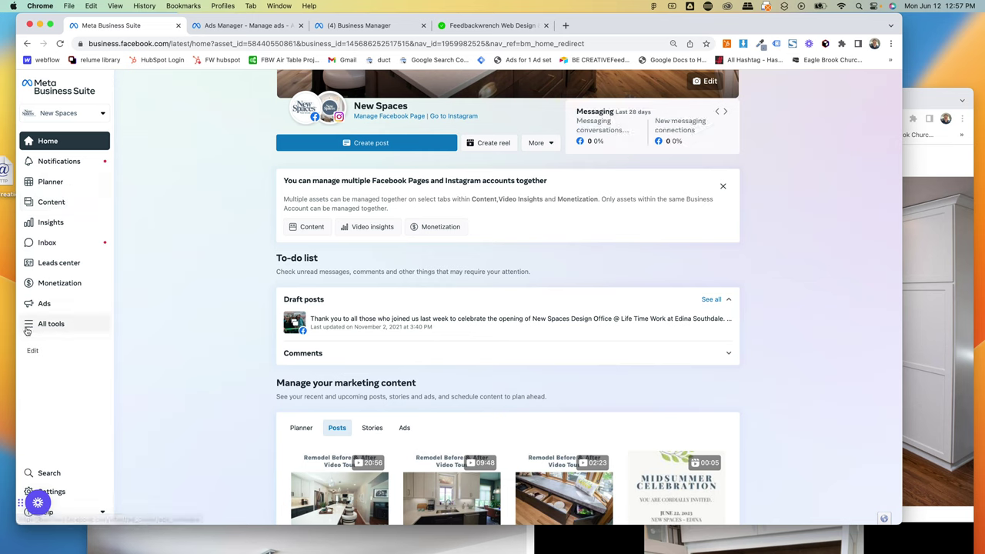
Step: Open File Manager from All tools, then bring the Plymouth project window forward
left_click(28, 326)
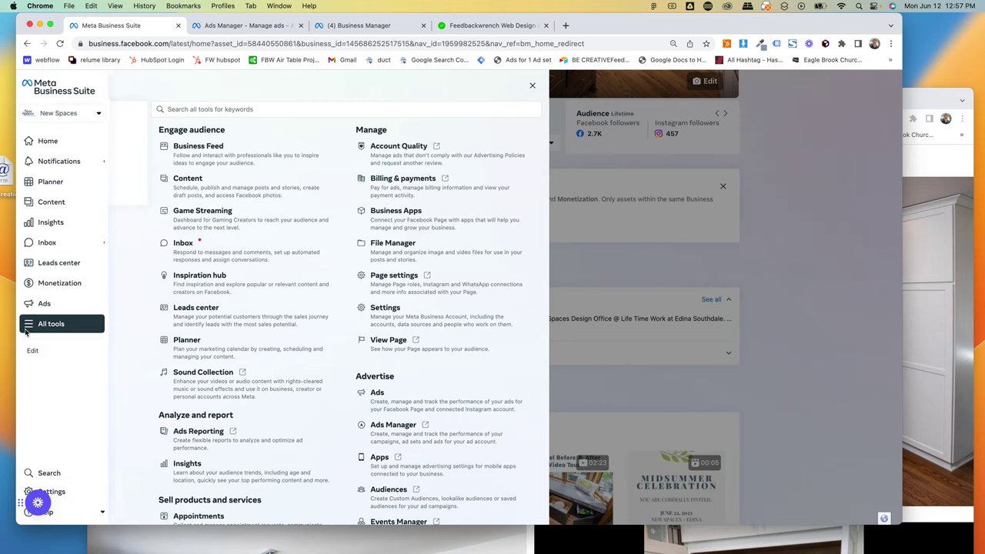
left_click(410, 245)
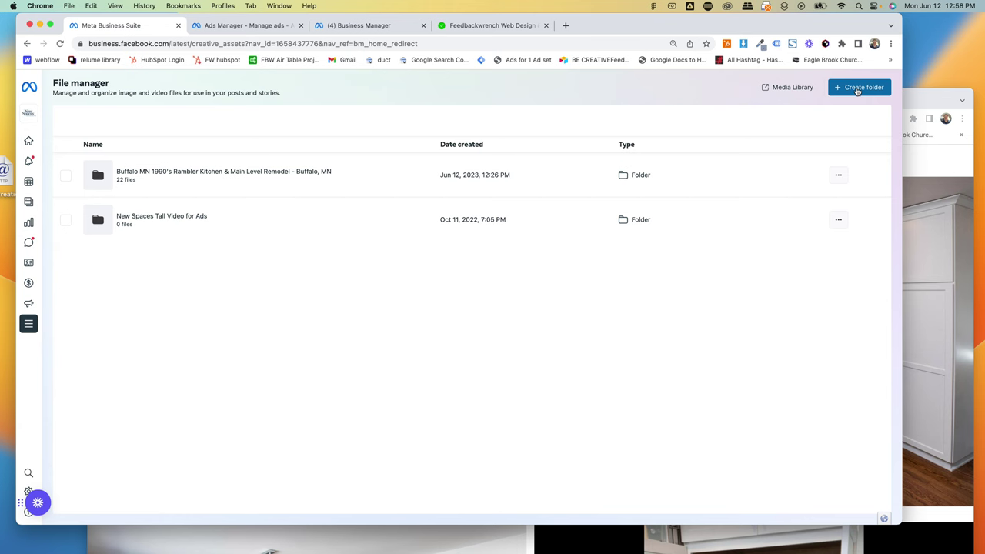
left_click(933, 98)
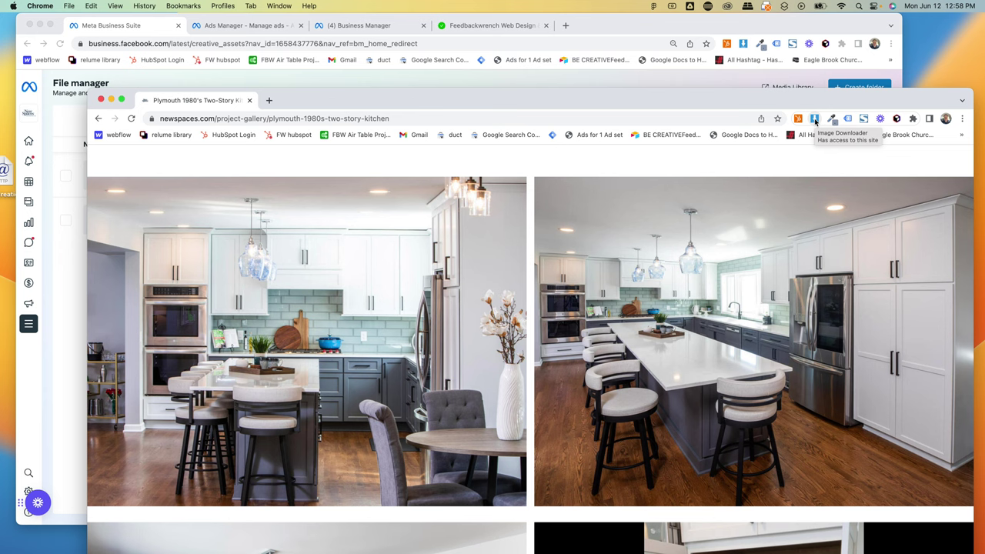
Step: List the kitchen page's images with the Image Downloader extension and scroll through them
left_click(815, 120)
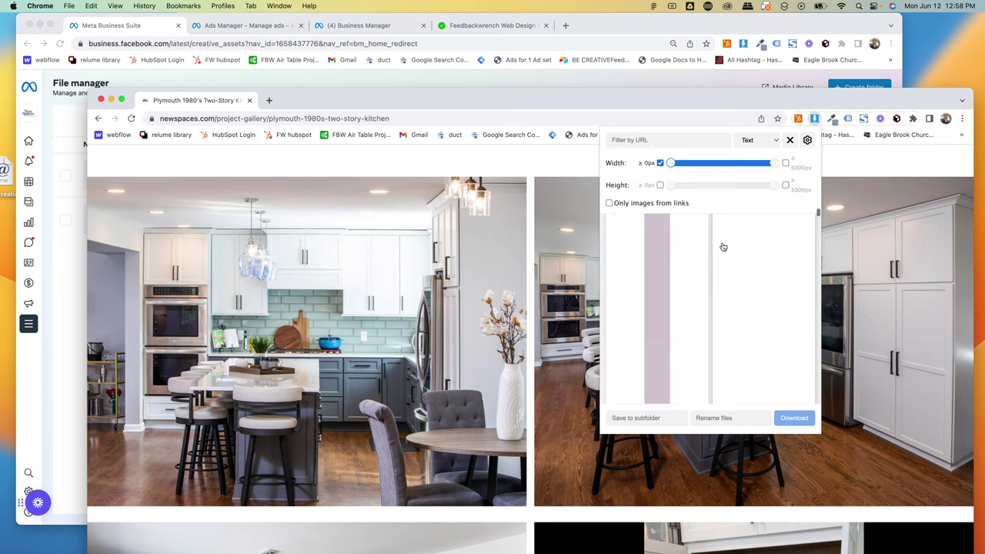
scroll(738, 270, "down", 3)
scroll(753, 290, "down", 5)
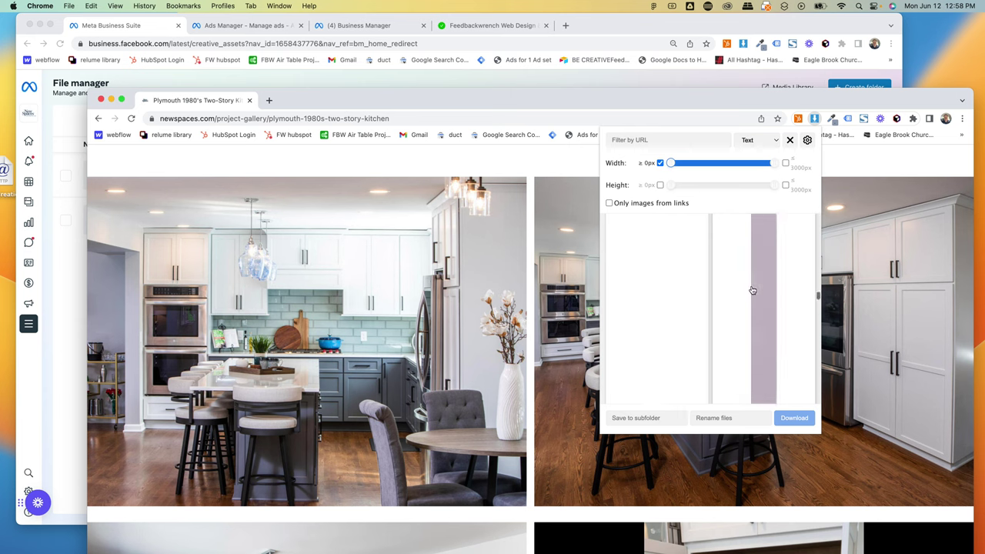
scroll(752, 290, "down", 3)
scroll(753, 290, "up", 1)
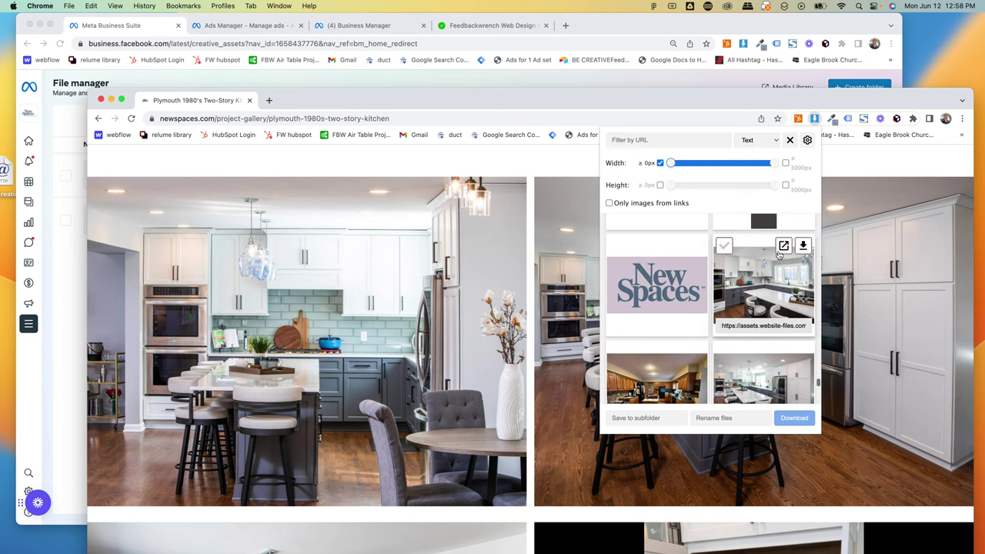
scroll(697, 276, "down", 2)
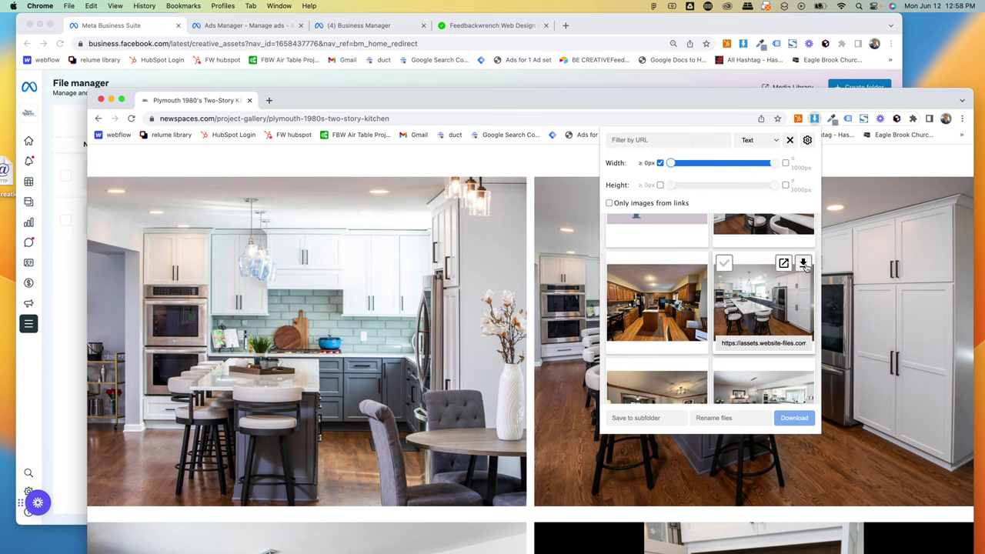
scroll(696, 262, "down", 3)
Step: Download three dining-room photos and one kitchen photo from the image grid
left_click(697, 253)
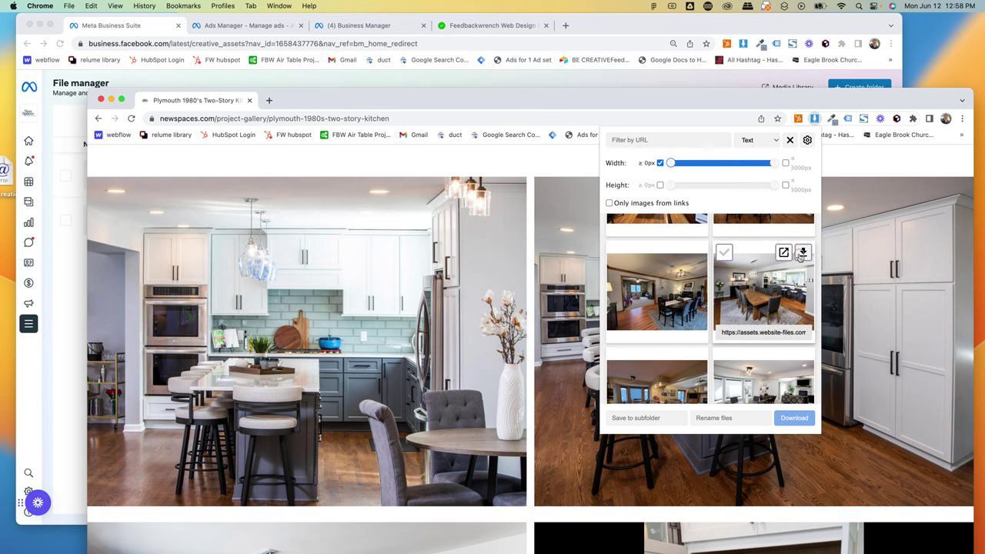
scroll(700, 264, "down", 2)
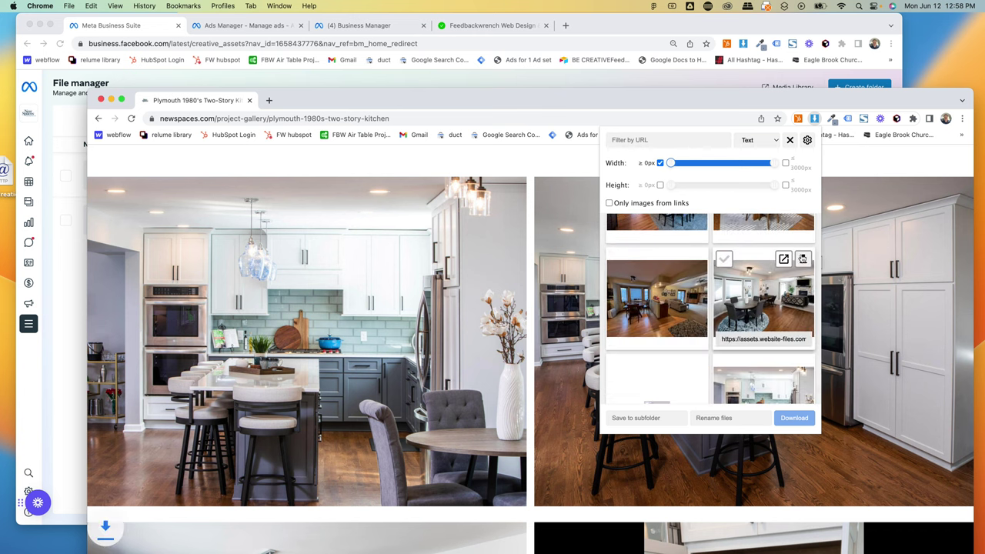
left_click(804, 260)
scroll(745, 274, "down", 2)
left_click(804, 252)
scroll(804, 254, "down", 1)
left_click(799, 303)
Step: Start a new File Manager folder named Plymouth 1980's Two-Story Kitchen Remodel
scroll(723, 284, "down", 2)
mouse_move(718, 284)
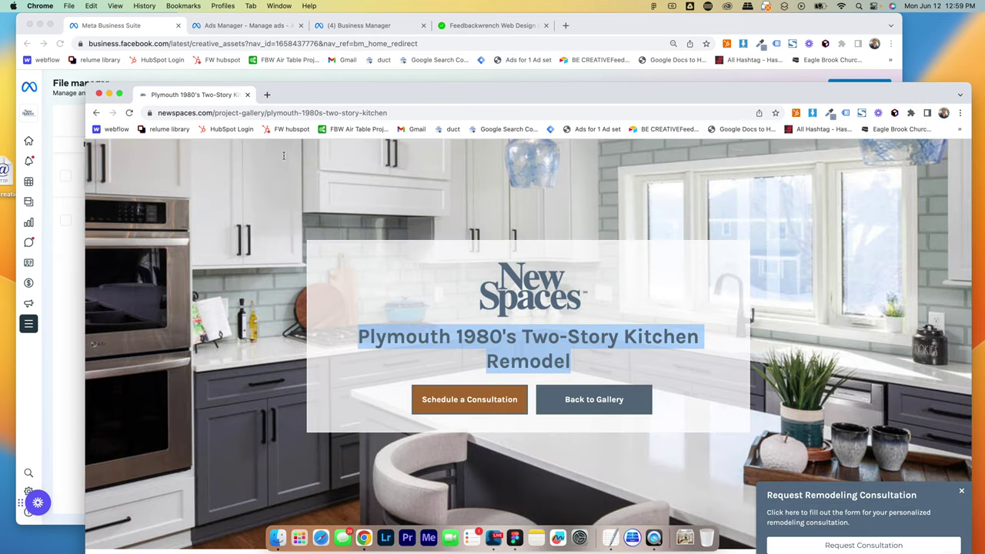
left_click(145, 29)
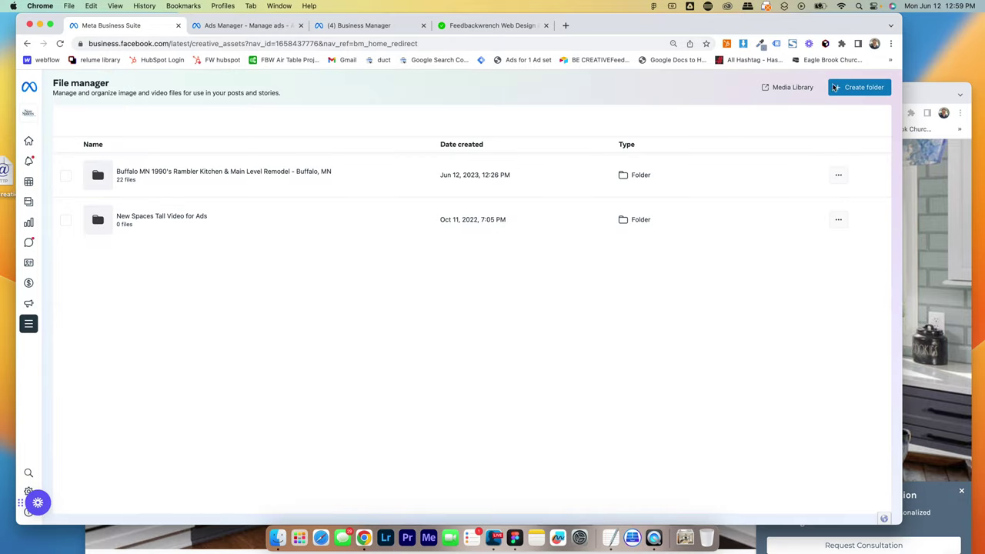
left_click(837, 87)
left_click(468, 242)
type("Plymouth 1980's Two-Story Kitchen Remodel")
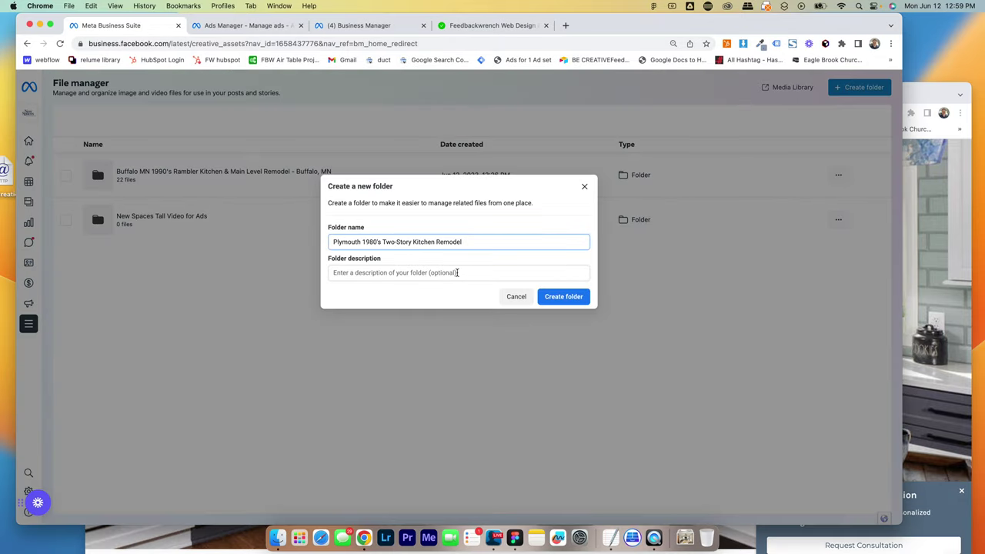
left_click(457, 272)
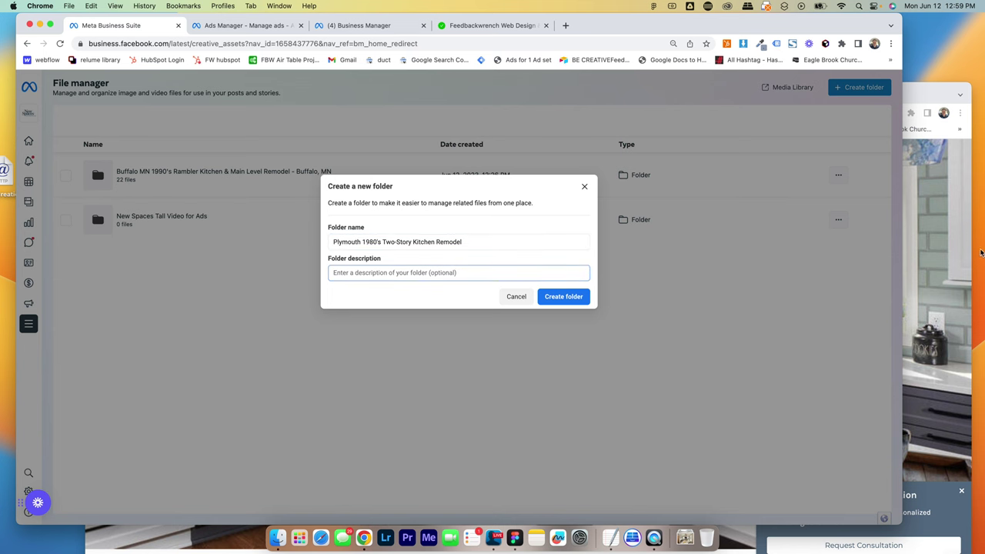
Step: Describe it as 'from this page' plus the project page URL, and create the folder
left_click(942, 250)
left_click(540, 116)
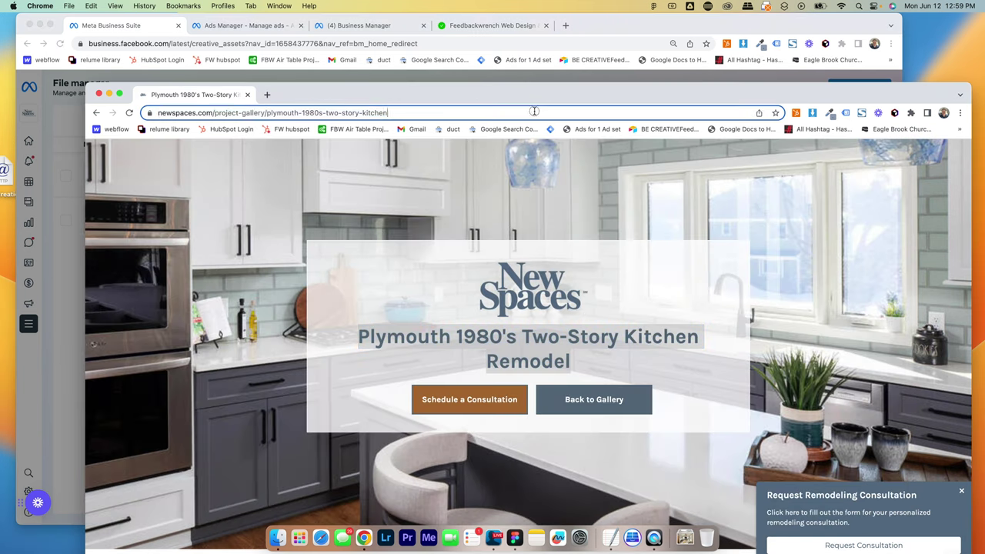
left_click(144, 33)
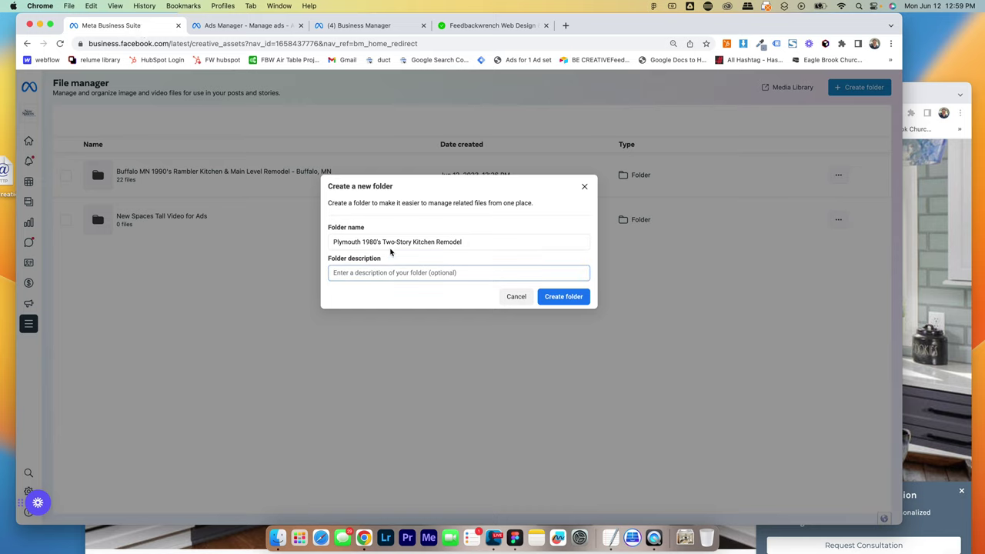
type("from this")
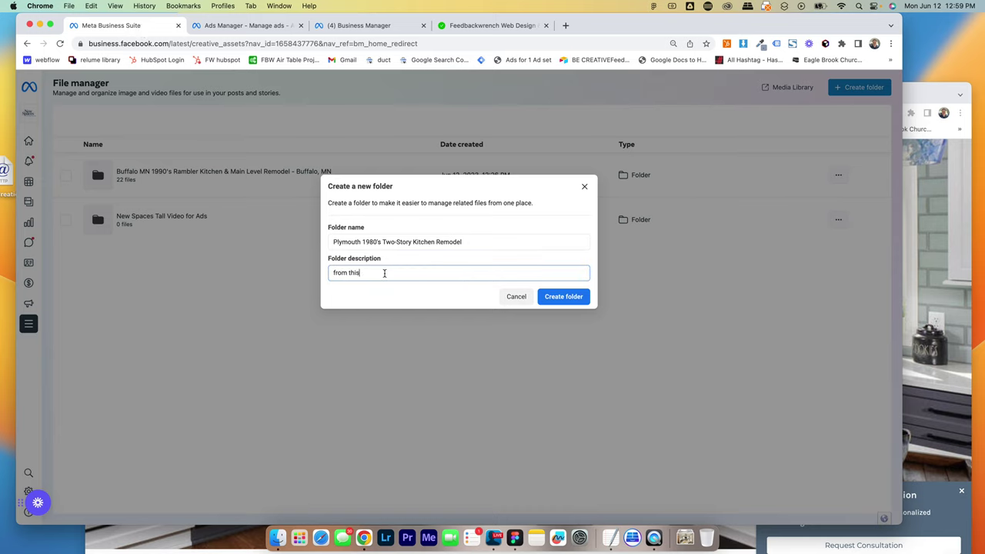
type(" page")
key("cmd+v")
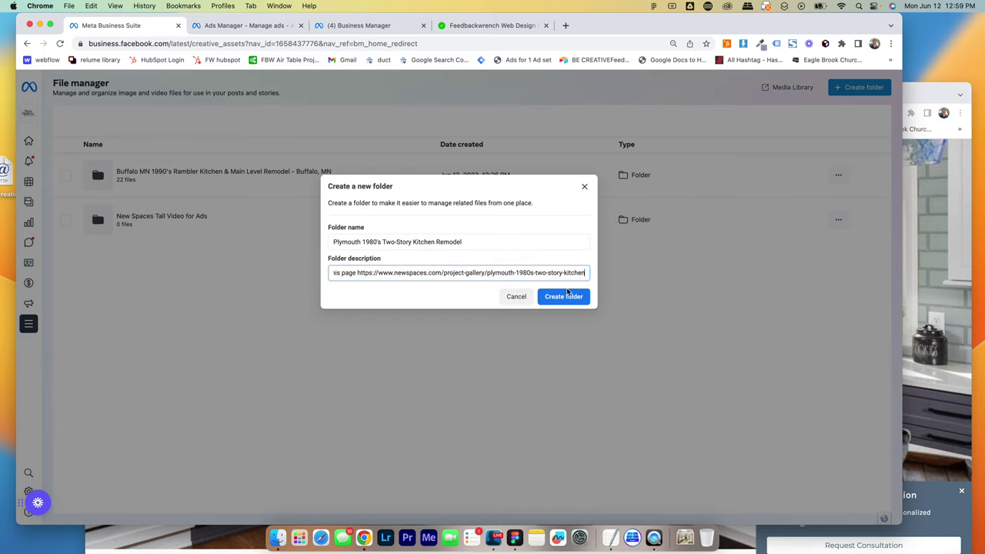
left_click(563, 296)
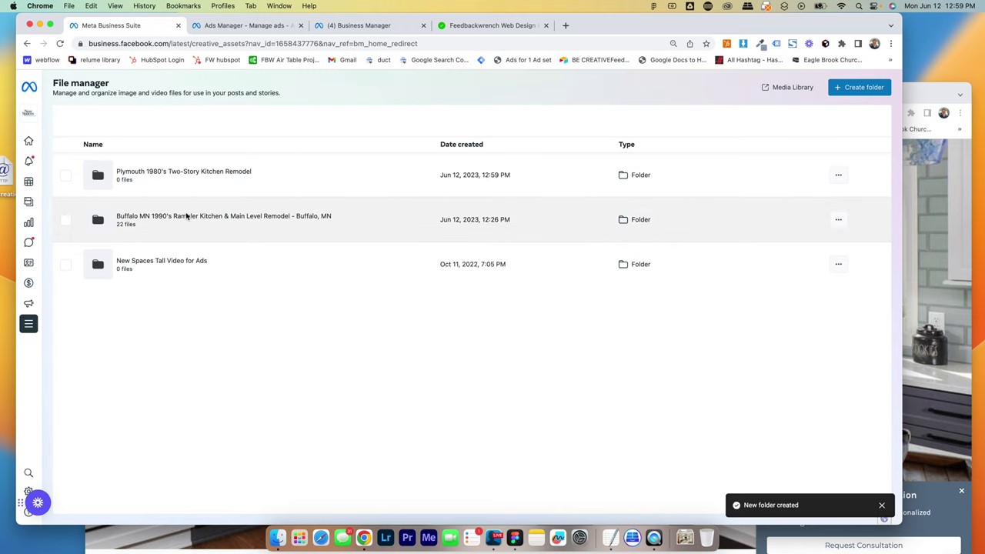
Step: Open the empty Plymouth folder, try Add image but cancel the picker, then switch to Finder
left_click(180, 173)
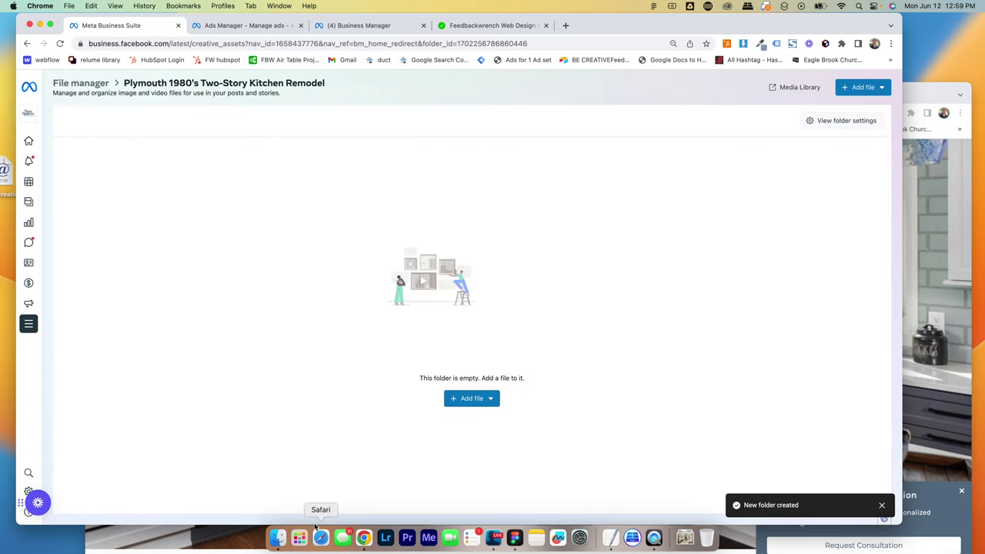
left_click(481, 396)
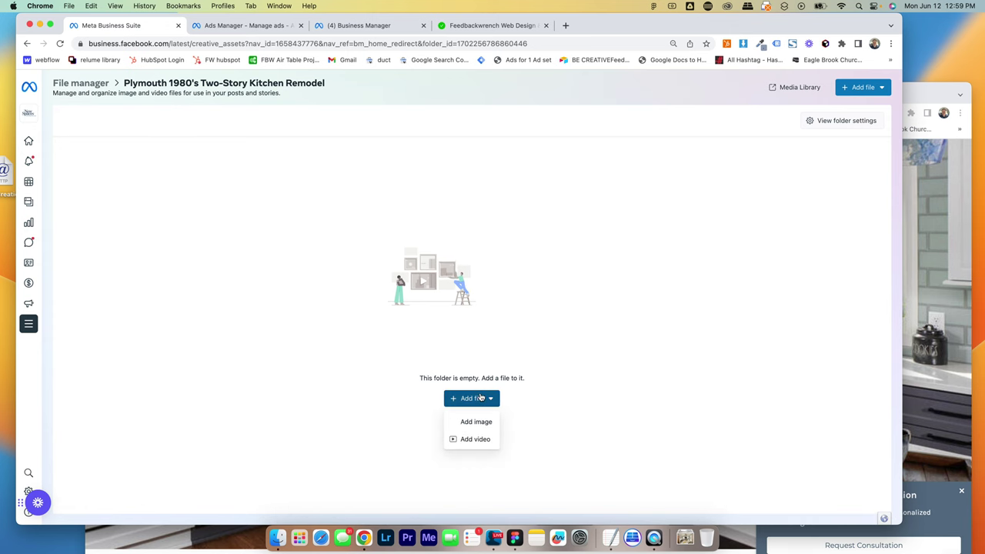
left_click(469, 421)
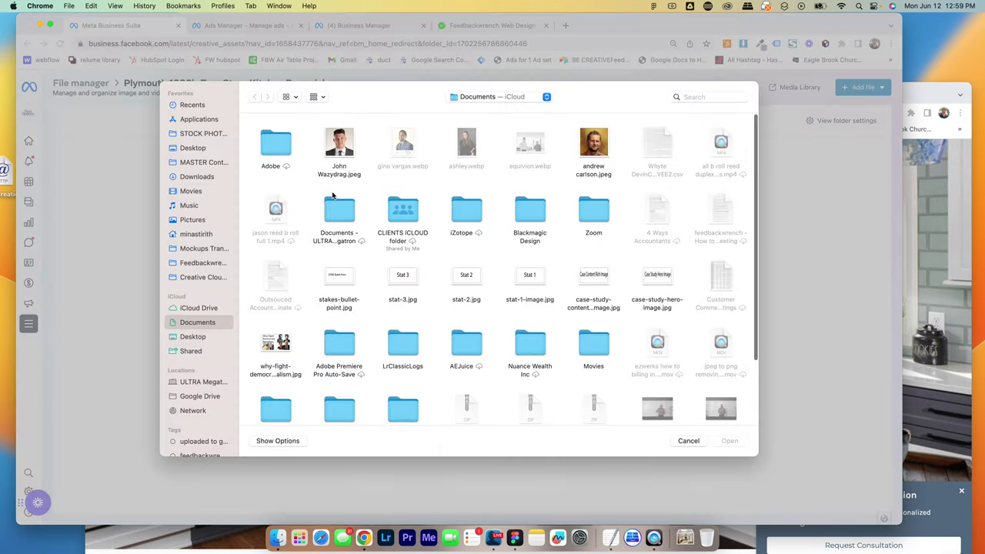
left_click(687, 439)
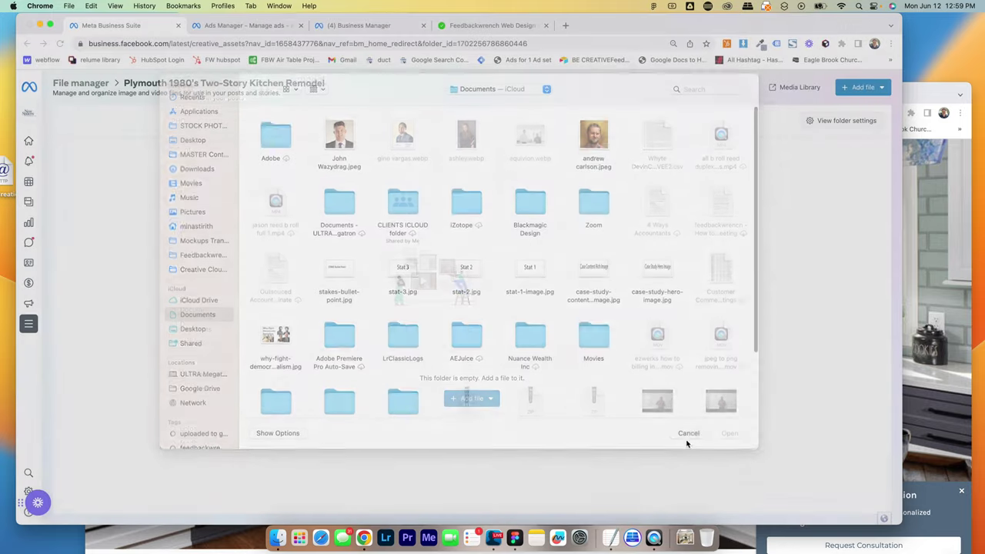
left_click(277, 537)
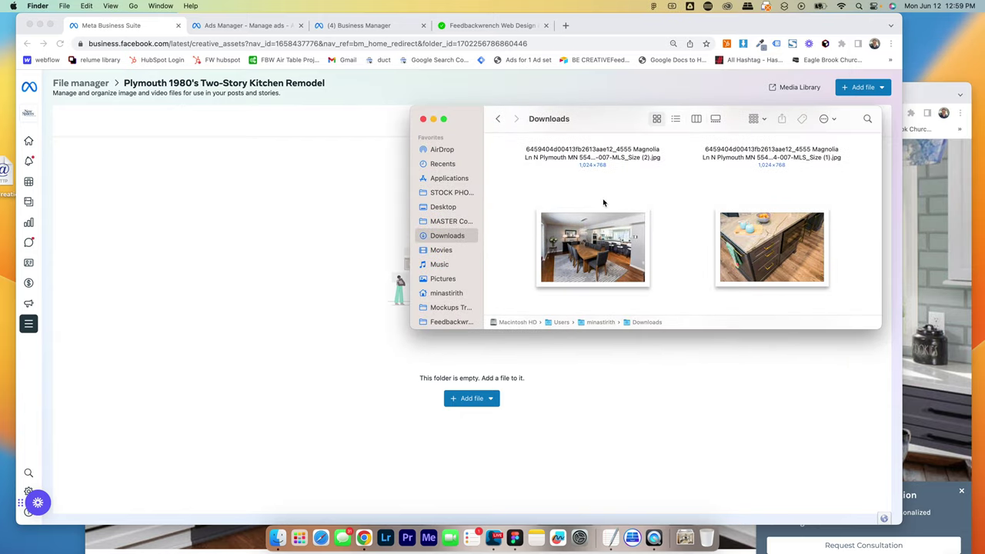
Step: Browse the downloaded kitchen photos in the Finder Downloads window
scroll(604, 202, "down", 4)
scroll(604, 203, "down", 3)
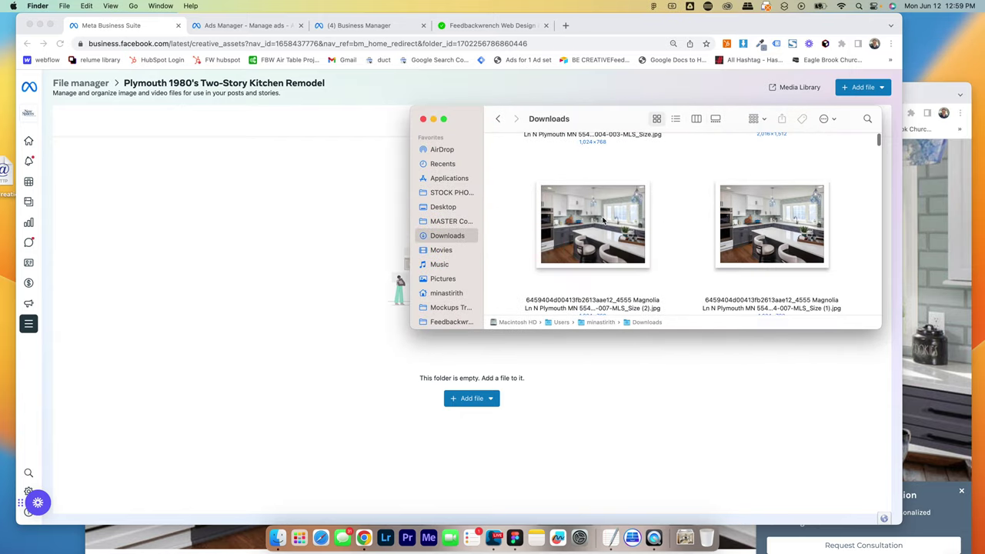
left_click(604, 229)
left_click(751, 239)
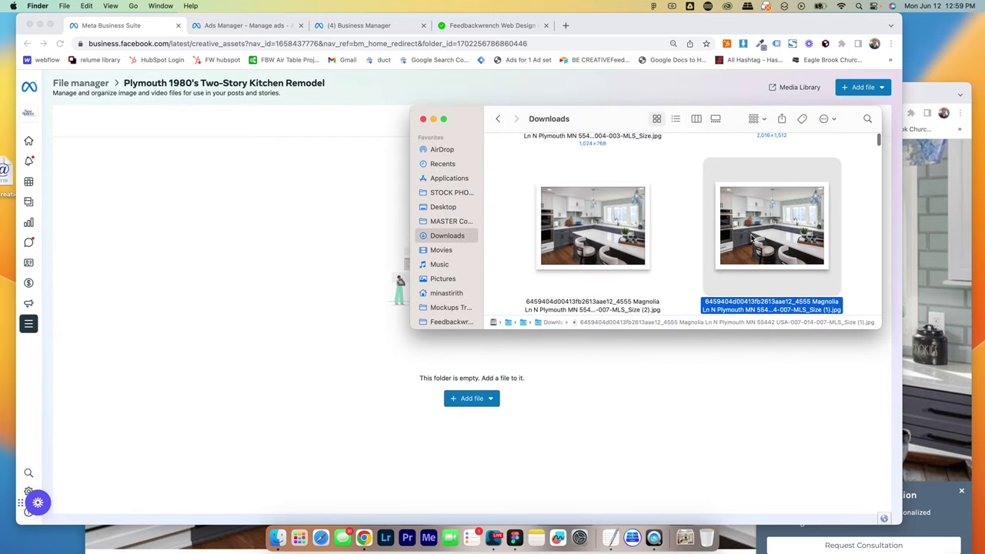
scroll(752, 239, "down", 2)
scroll(769, 235, "up", 5)
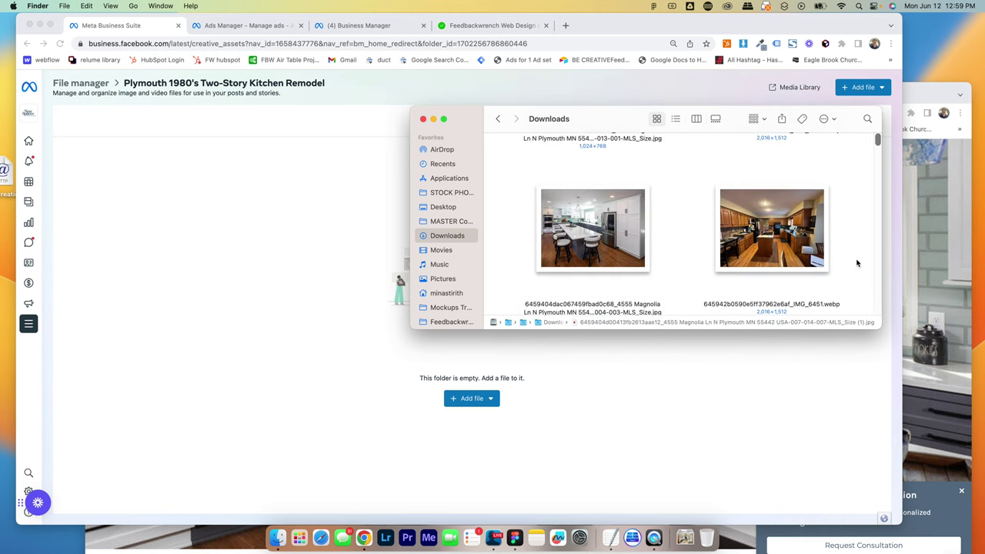
scroll(856, 263, "up", 5)
Step: Switch Downloads to list view and select the twelve new photos
left_click(674, 118)
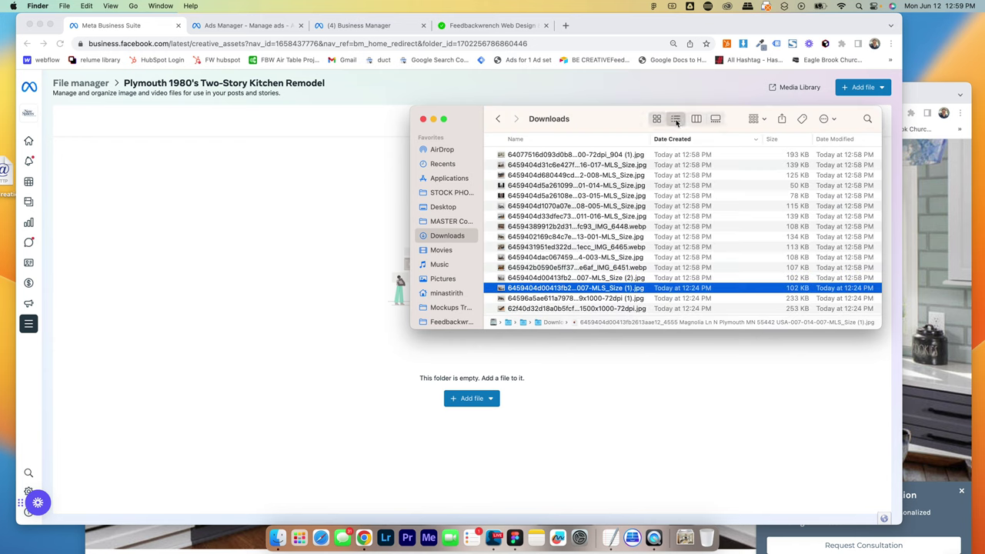
left_click(625, 164)
scroll(699, 227, "down", 2)
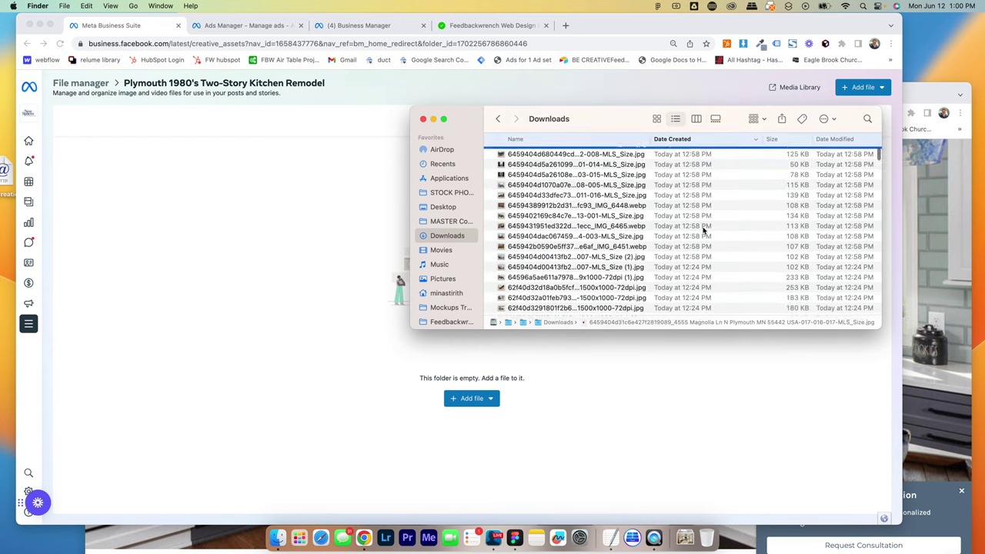
left_click(700, 257, "shift")
left_click_drag(699, 257, 343, 384)
Step: Start a batch rename of the twelve photos and grab the project title from the web page
right_click(641, 214)
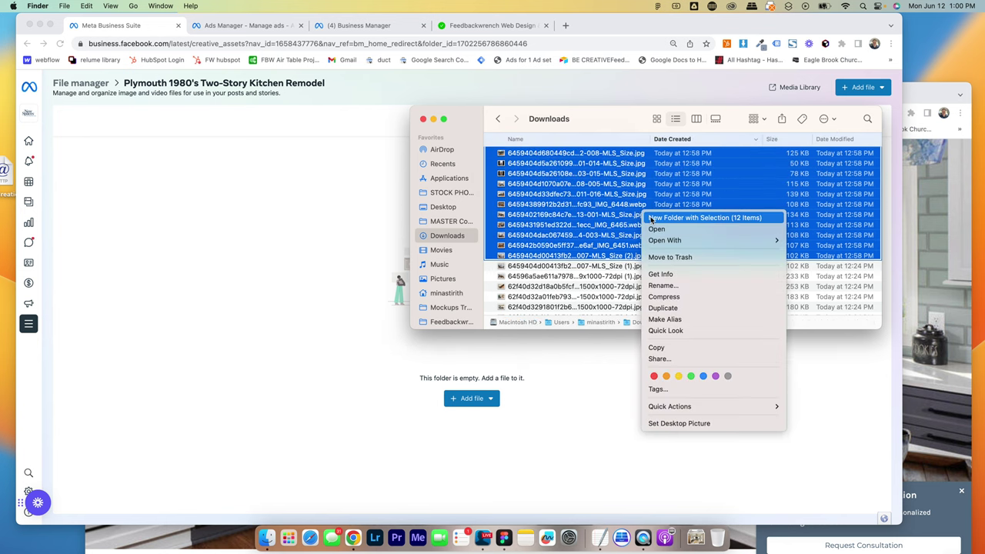
left_click(685, 286)
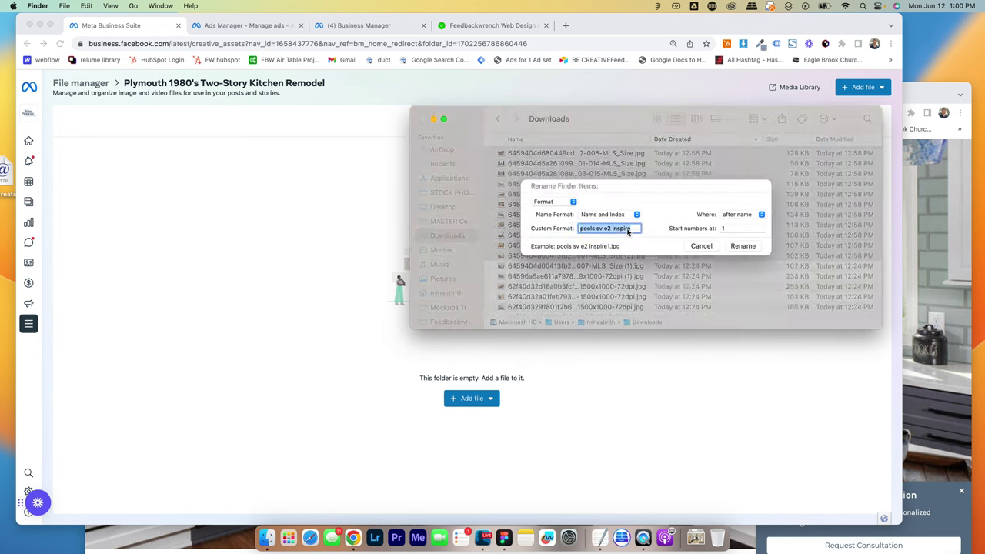
key("super+v")
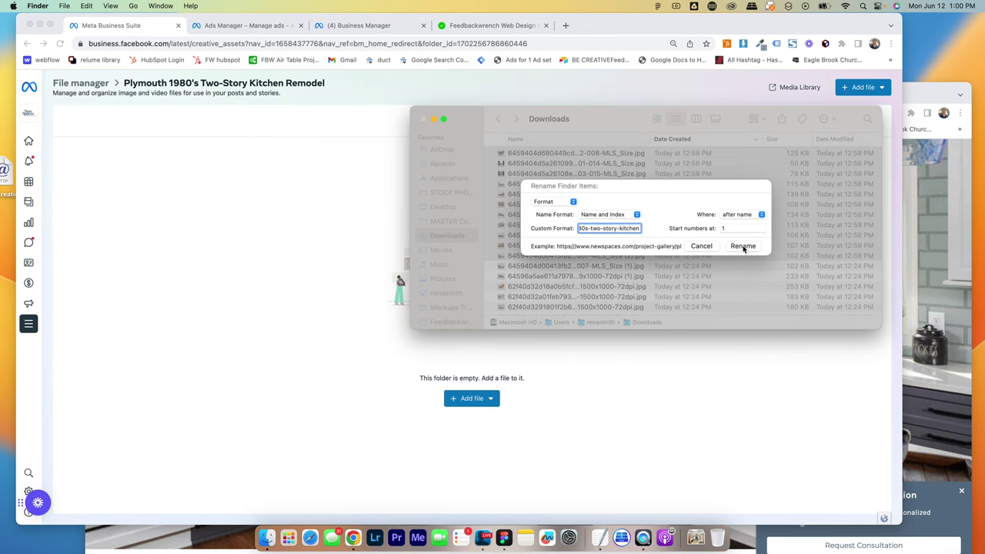
key("super+z")
left_click(919, 269)
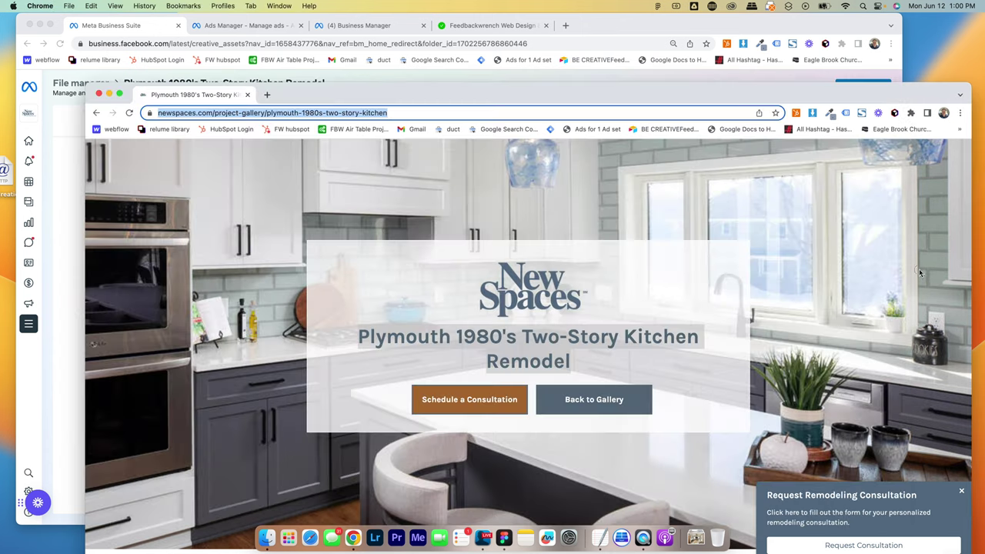
left_click(551, 356)
triple_click(551, 355)
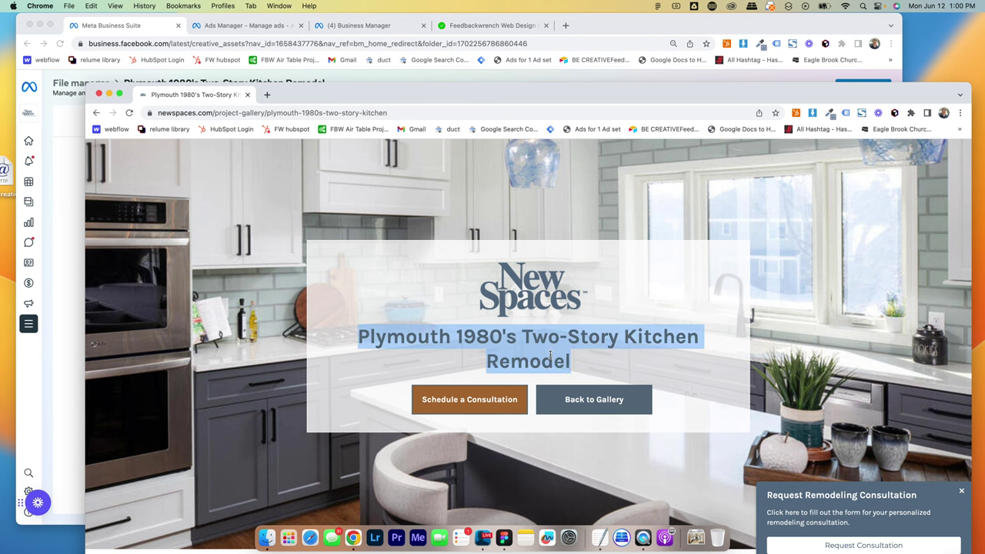
Step: Try adding an image to the Plymouth folder, cancel, then open the Media Library upload dialog
key("super+grave")
left_click(472, 398)
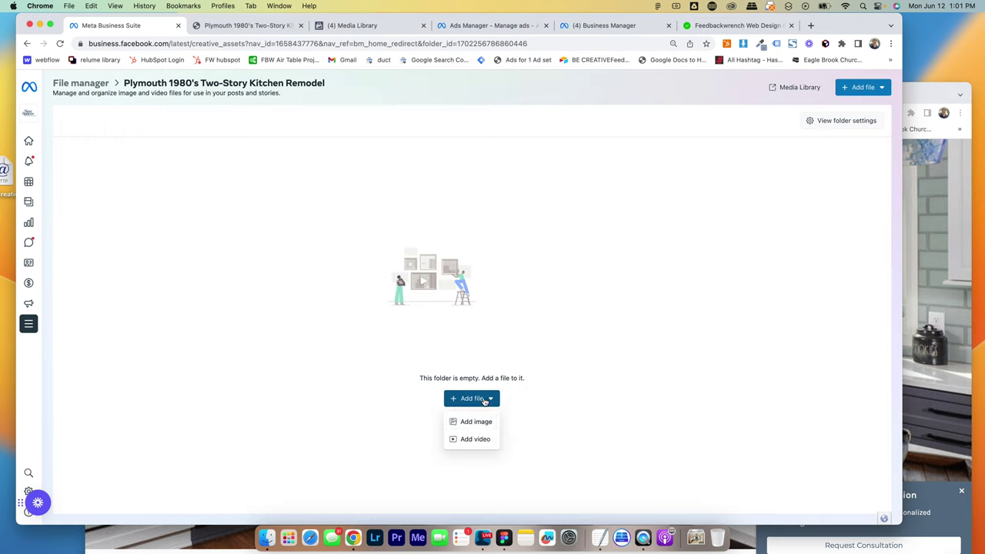
left_click(482, 421)
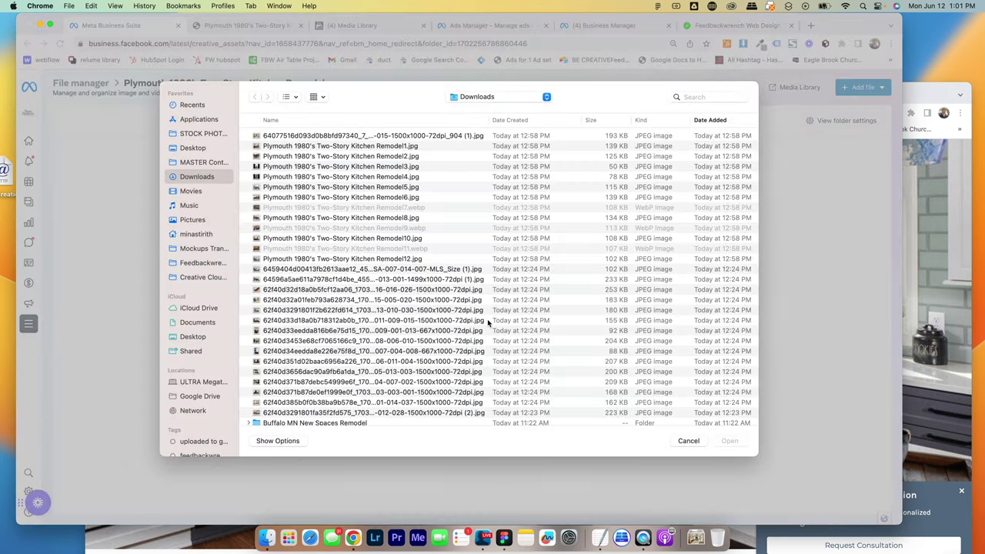
left_click(688, 441)
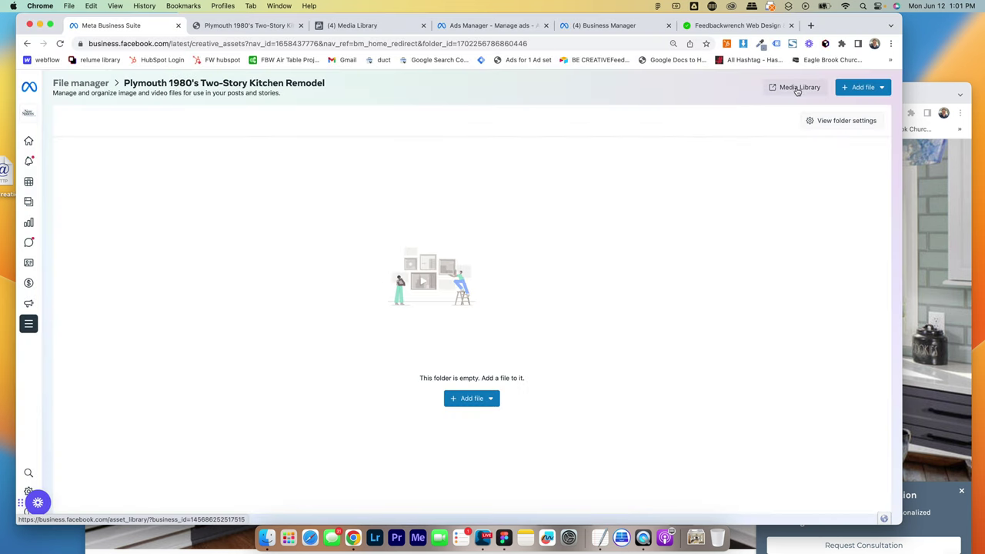
left_click(240, 28)
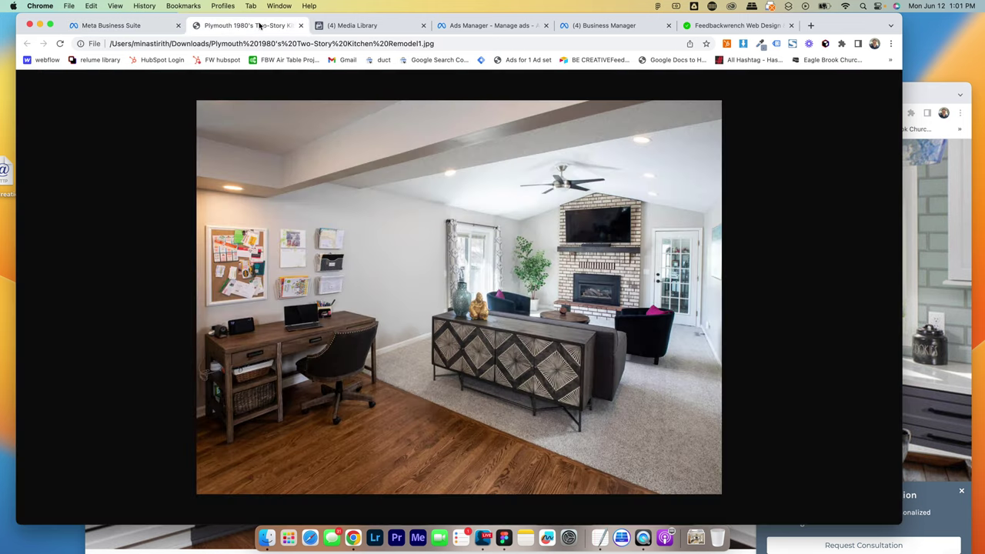
left_click(372, 27)
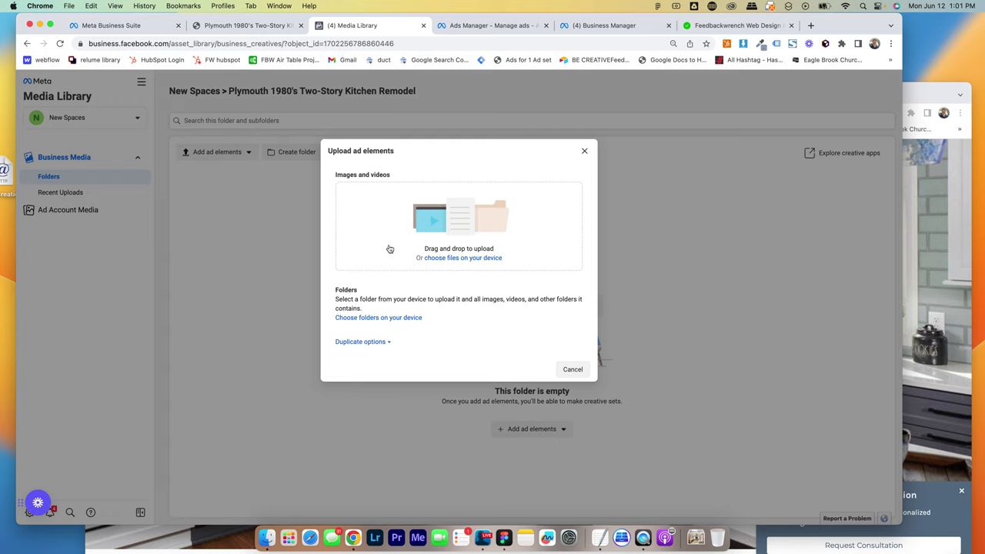
left_click(241, 26)
left_click(127, 26)
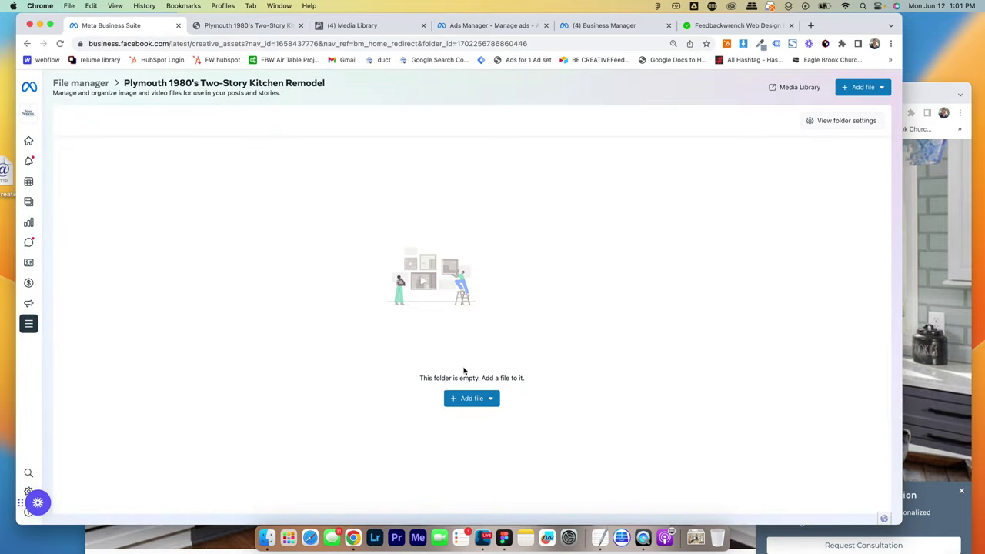
left_click(468, 398)
left_click(475, 421)
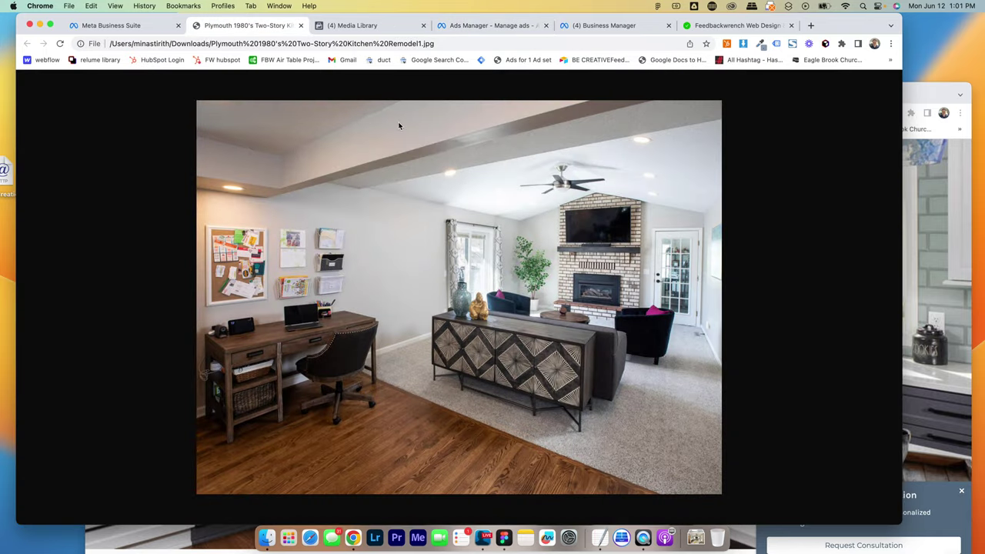
left_click(373, 26)
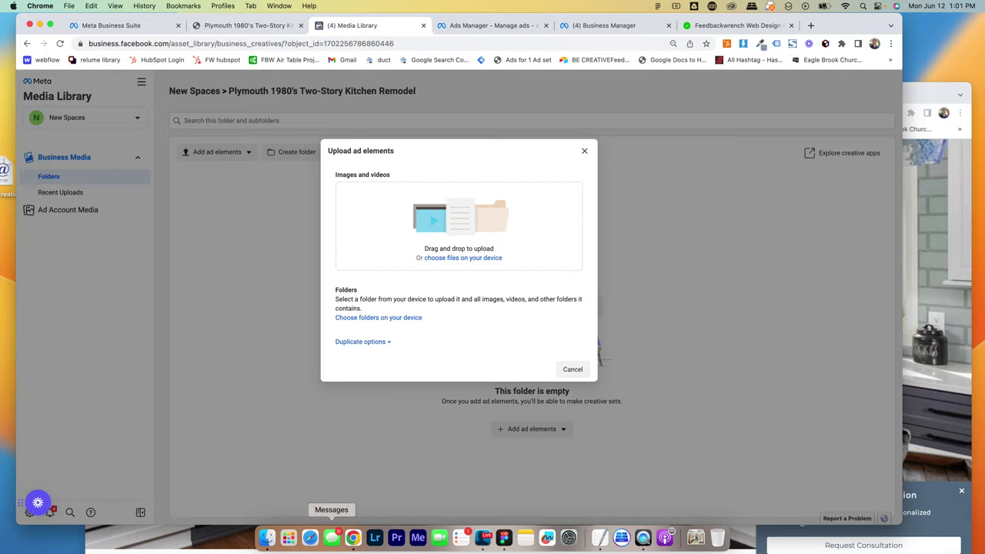
Step: Drag the twelve renamed photos from Downloads into the upload dialog and close the finished summary
left_click(266, 537)
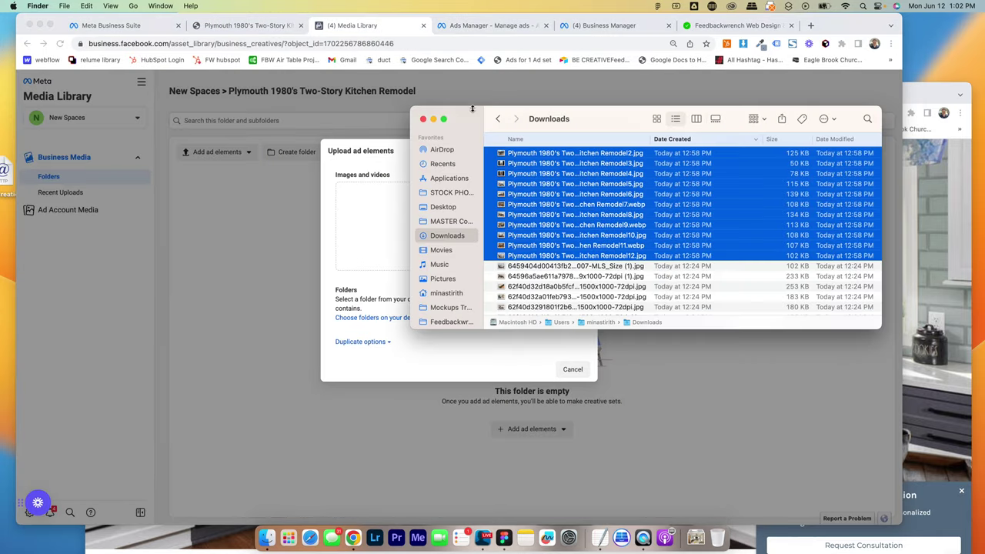
left_click_drag(473, 109, 652, 110)
left_click_drag(692, 185, 483, 221)
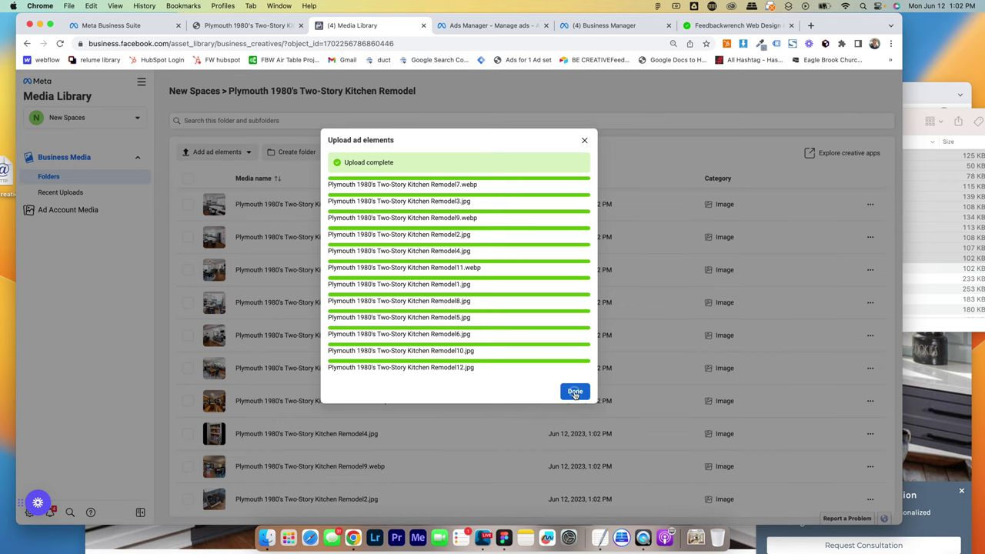
left_click(575, 393)
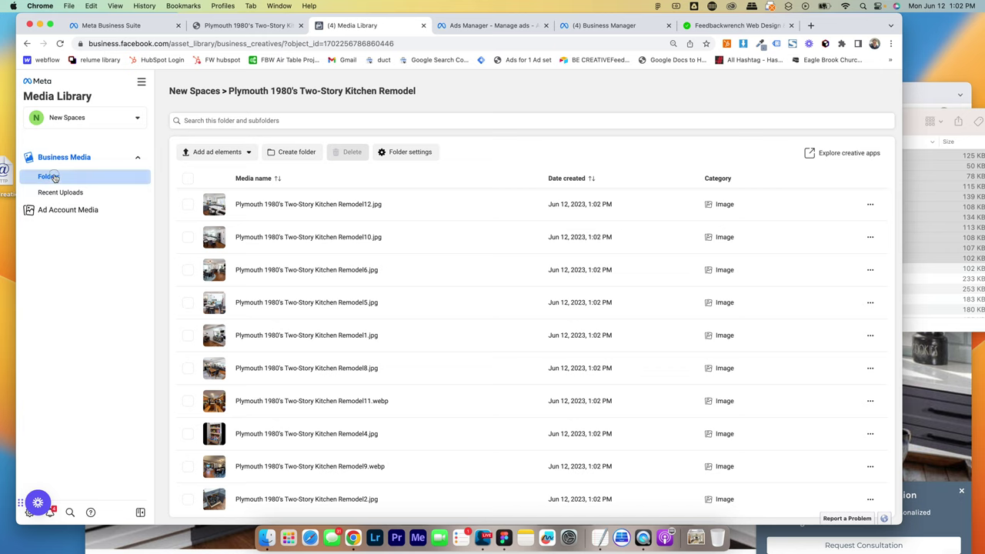
Step: From the New Spaces folder list, open the Buffalo MN 1990's Rambler Kitchen folder and select all its images
left_click(195, 92)
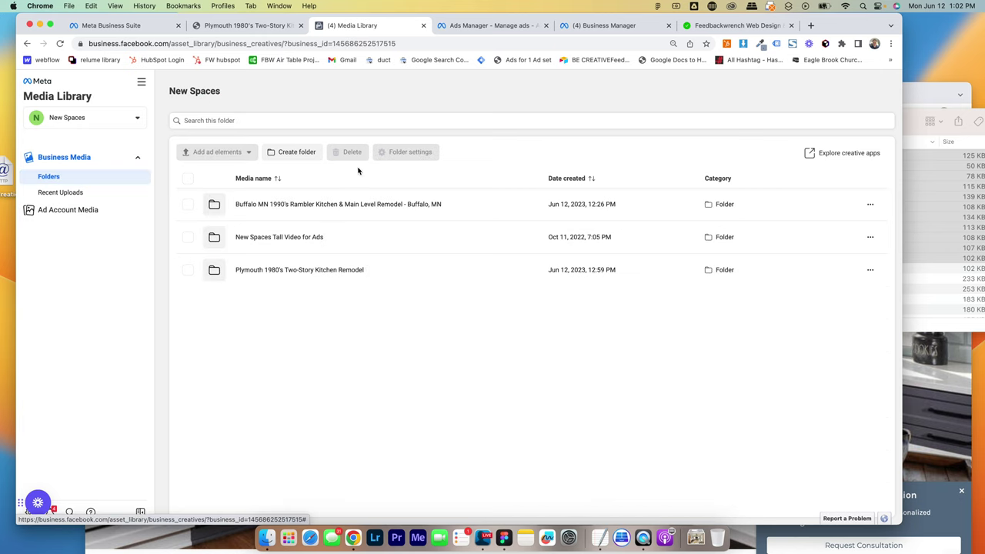
left_click(252, 205)
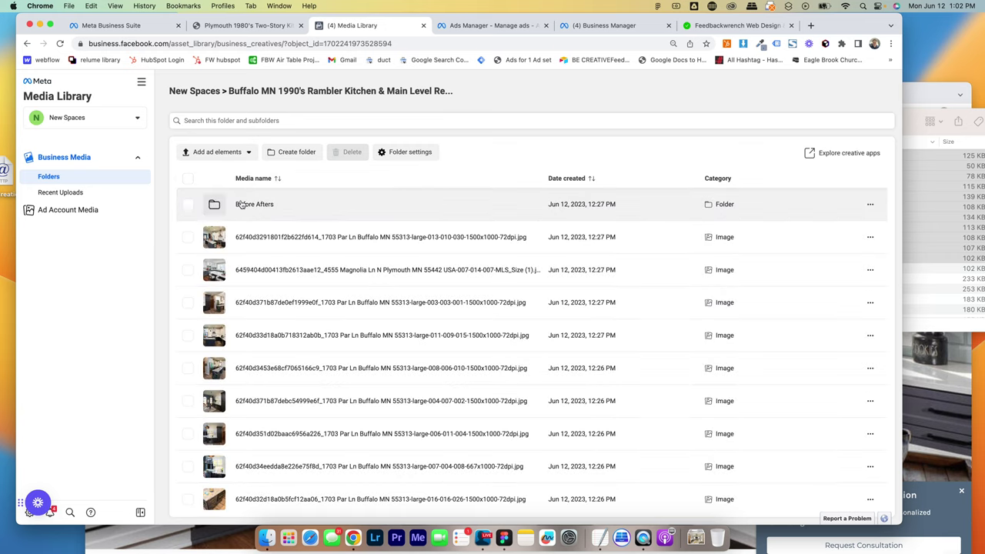
left_click(188, 178)
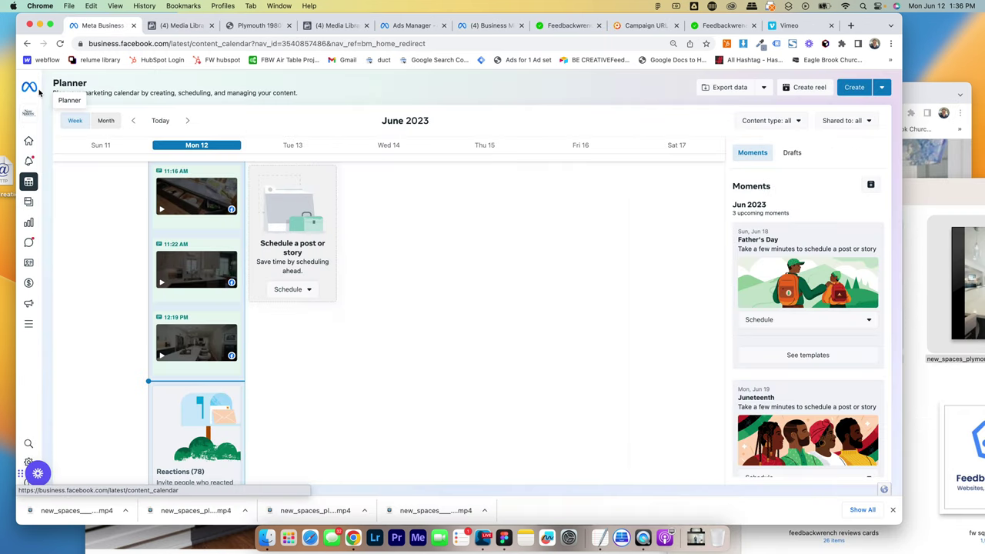
Step: Start a new post targeting both New Spaces and newspaces_designbuild
mouse_move(21, 143)
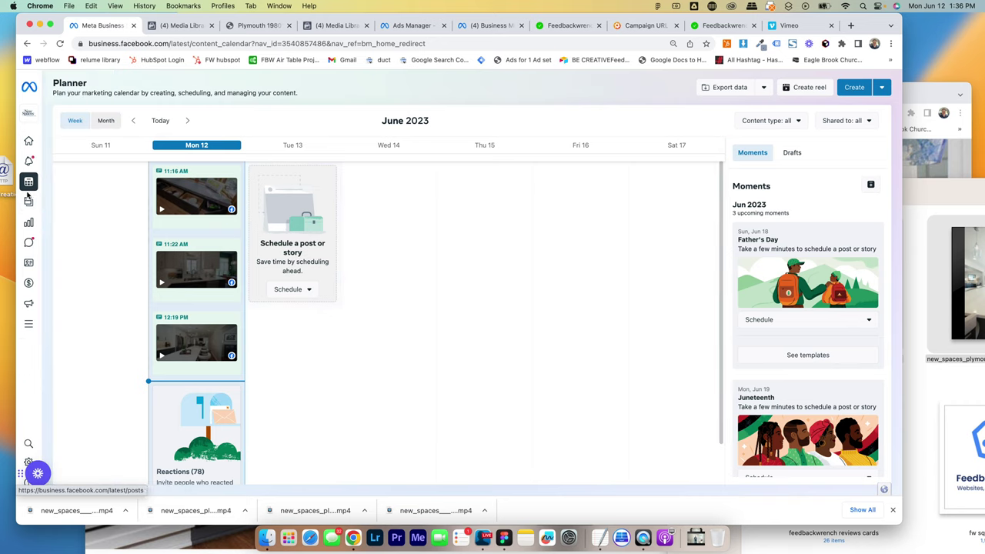
mouse_move(53, 179)
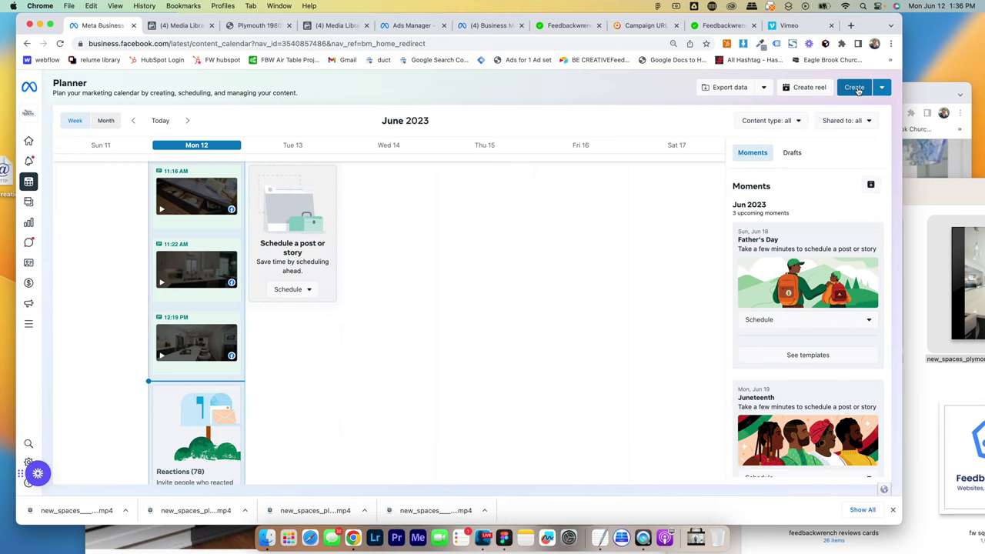
left_click(856, 88)
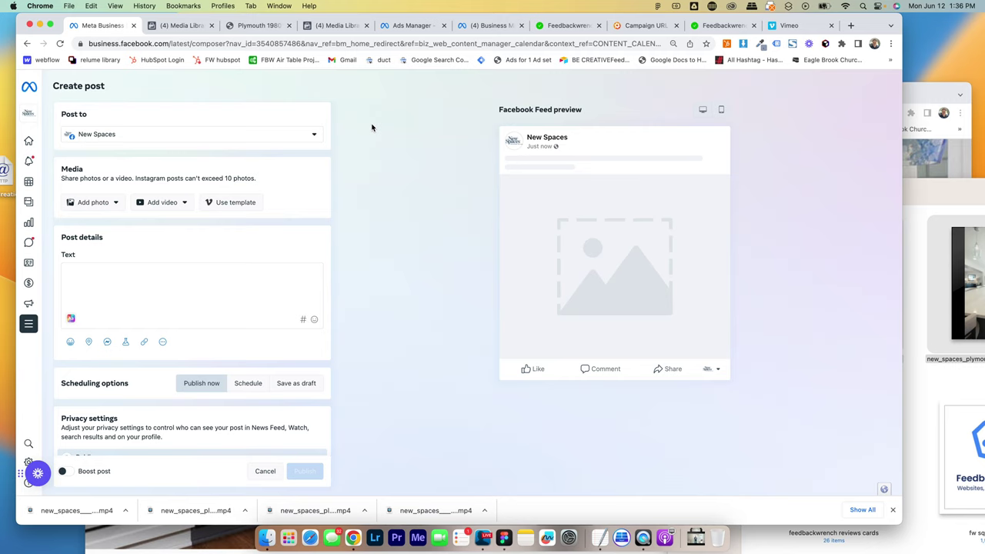
left_click(139, 139)
left_click(72, 192)
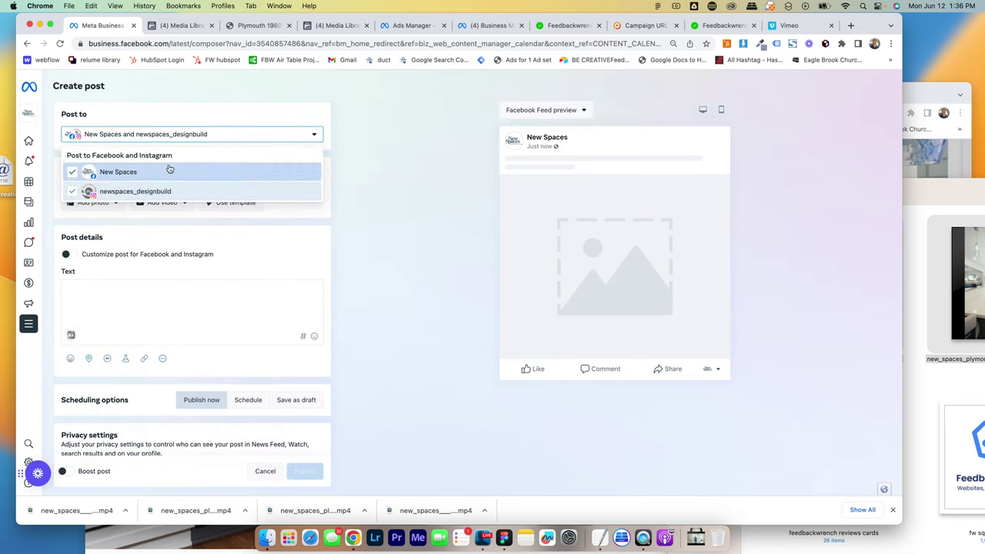
left_click(343, 151)
Step: Bring up the Add photo menu's options for adding images
left_click(117, 205)
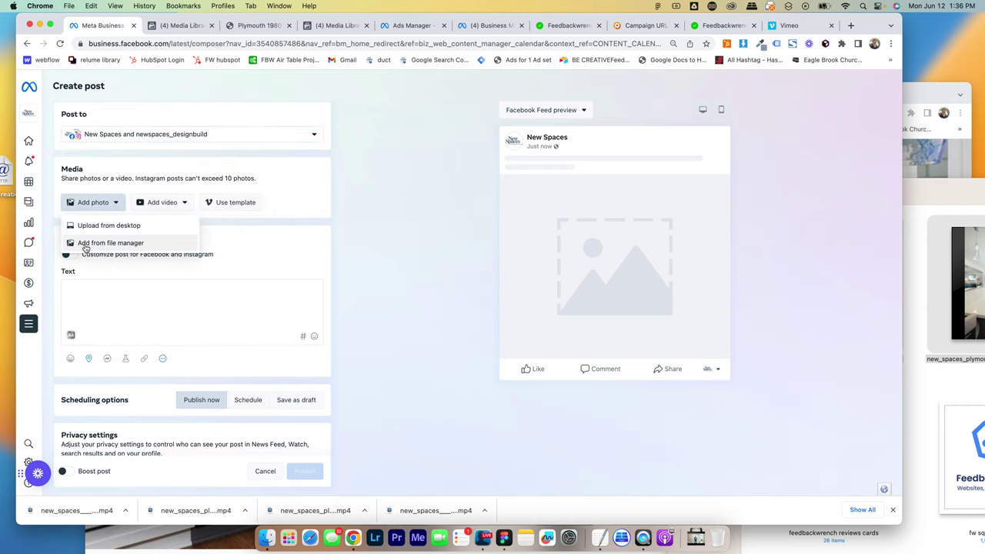
scroll(87, 247, "up", 5)
scroll(86, 248, "down", 5)
Step: In the file manager picker, switch from the Plymouth kitchen photos to Buffalo MN's Before Afters folder
left_click(86, 245)
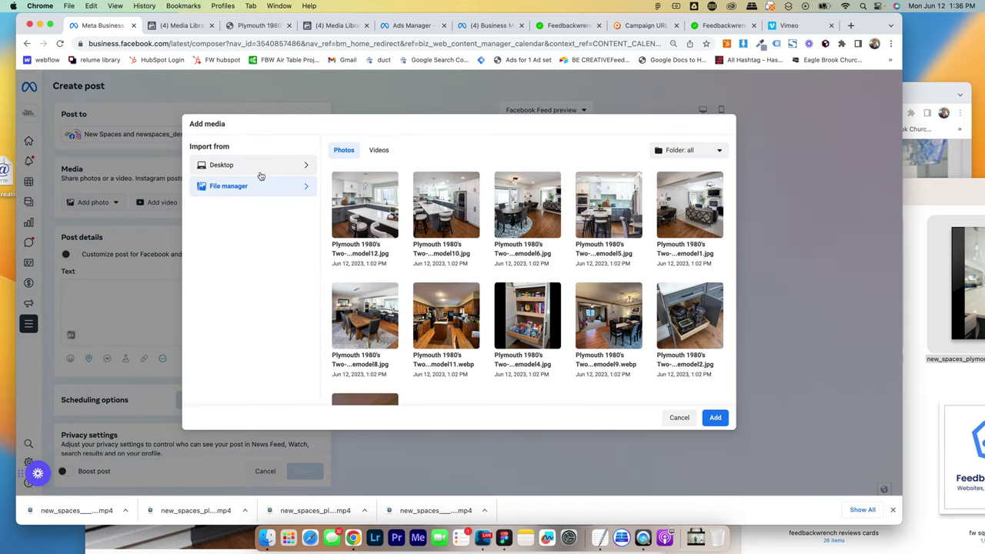
left_click(697, 150)
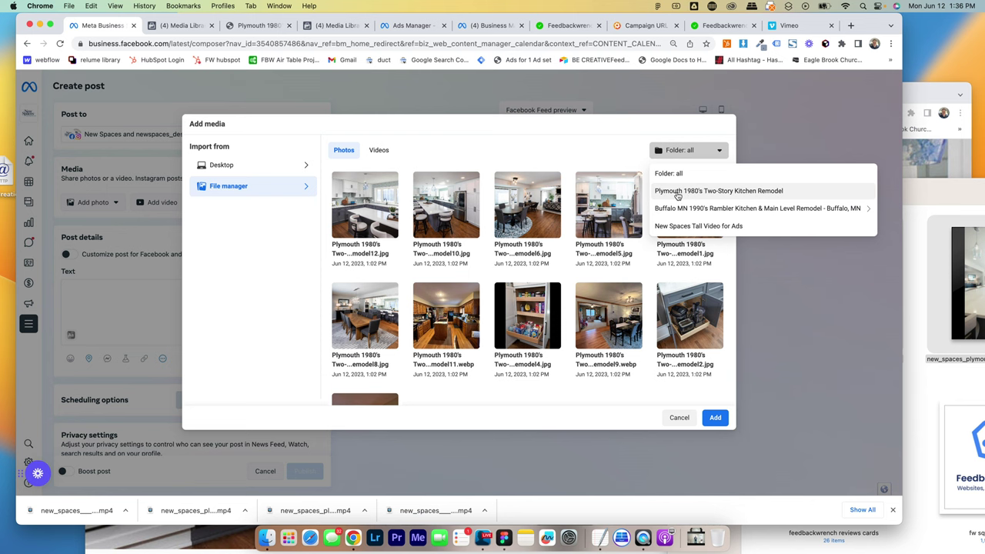
left_click(677, 192)
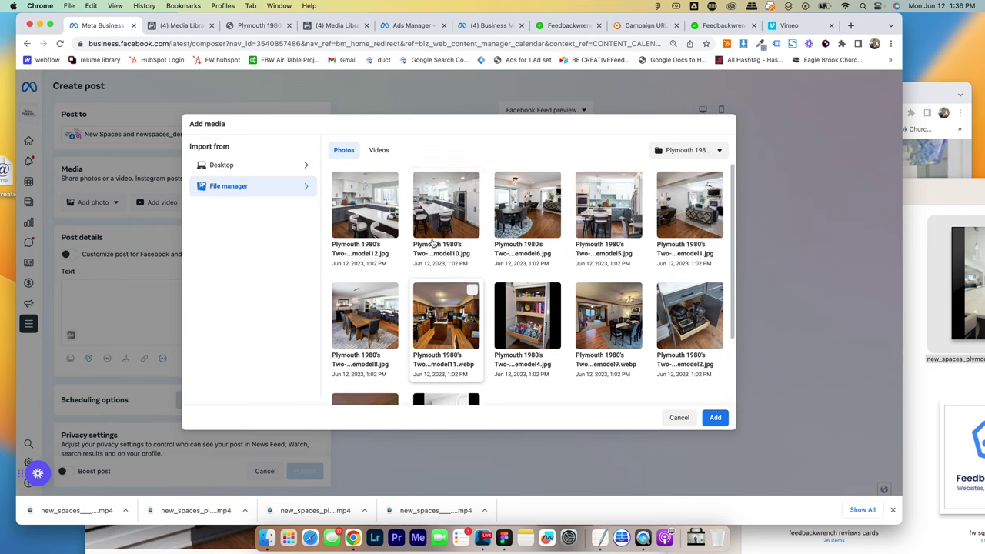
left_click(684, 150)
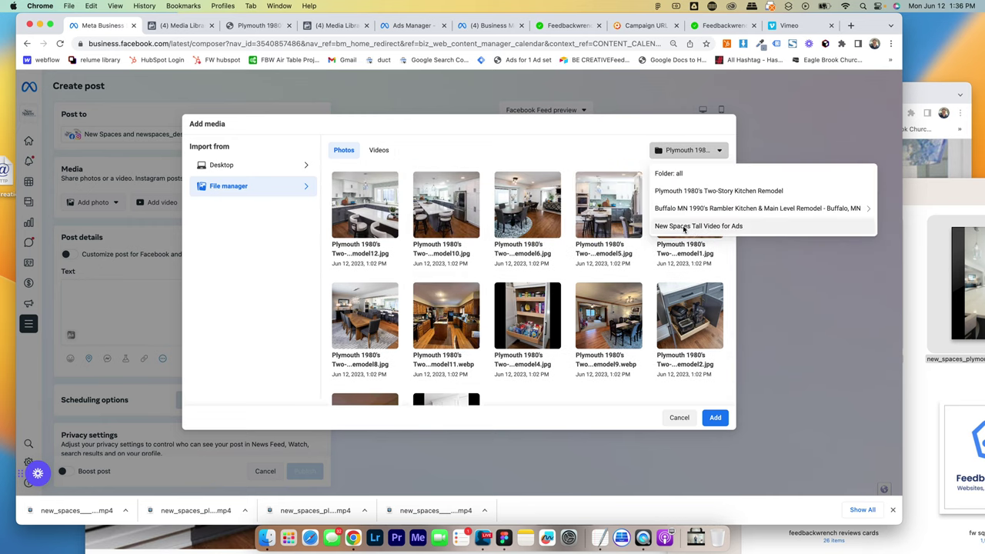
mouse_move(682, 214)
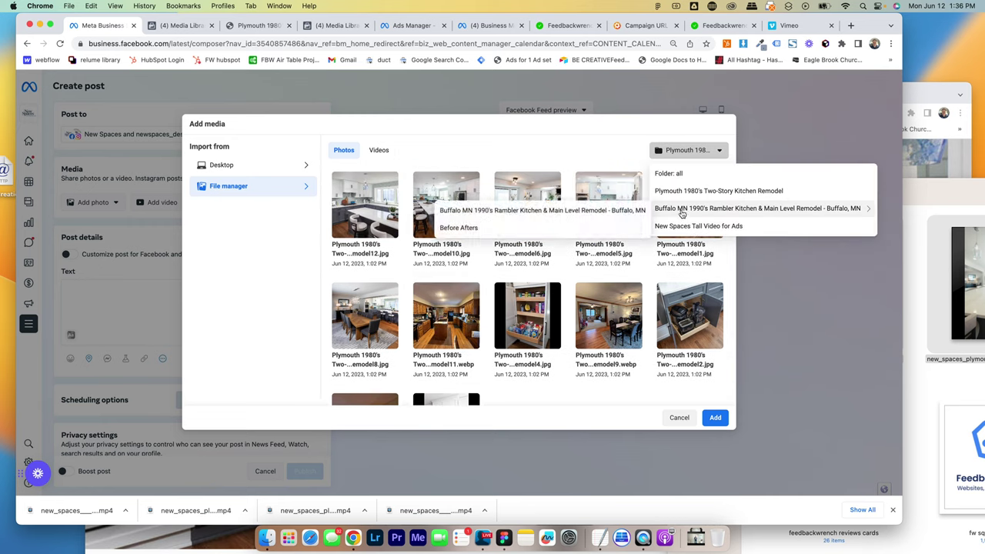
left_click(456, 228)
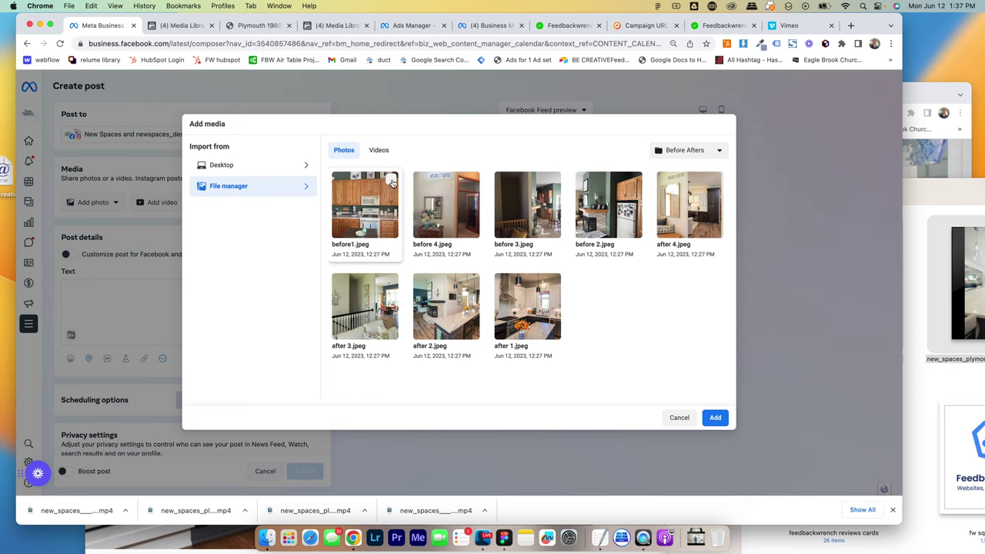
Step: Attach before1, before 2, after 2, before 3, after 3, before 4 and after 4 to the post
left_click(392, 181)
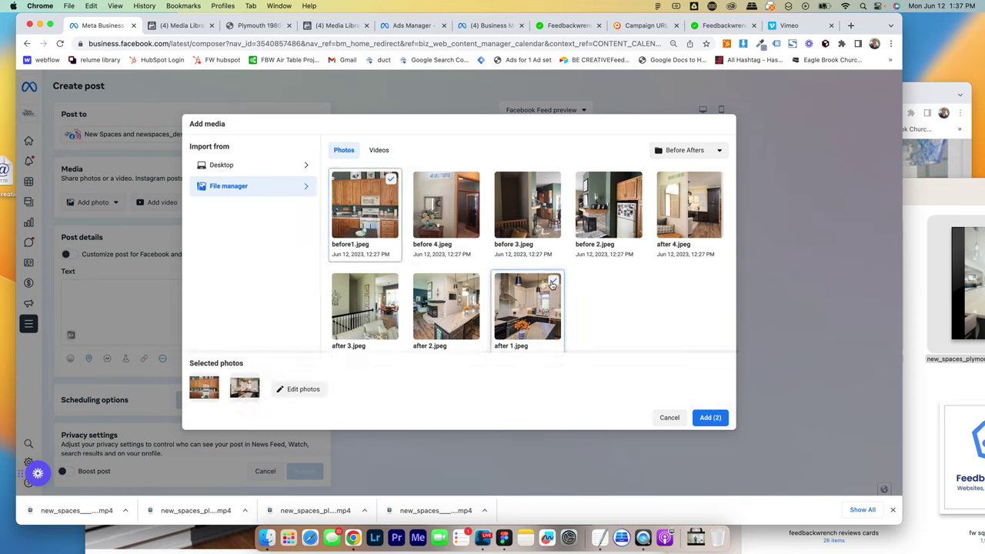
left_click(636, 179)
left_click(472, 281)
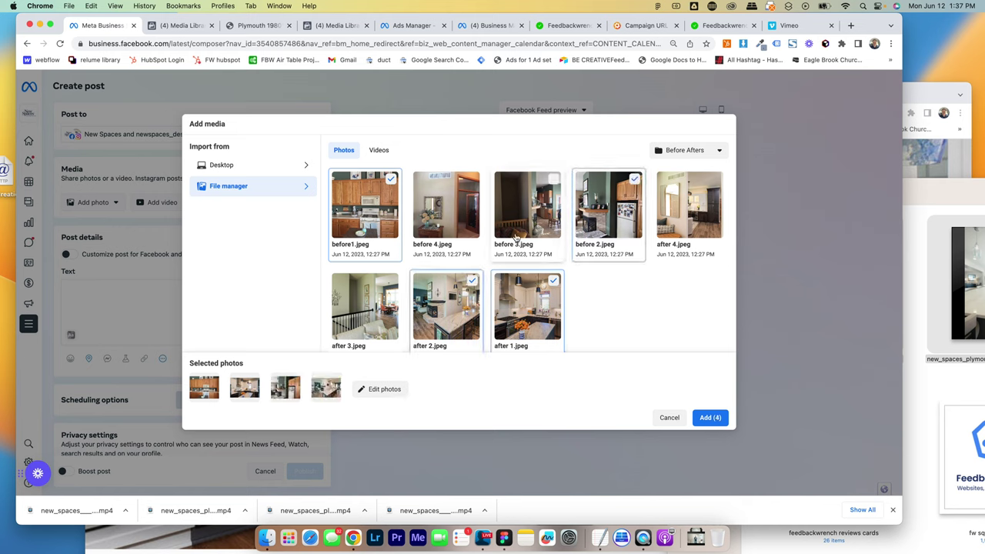
left_click(554, 180)
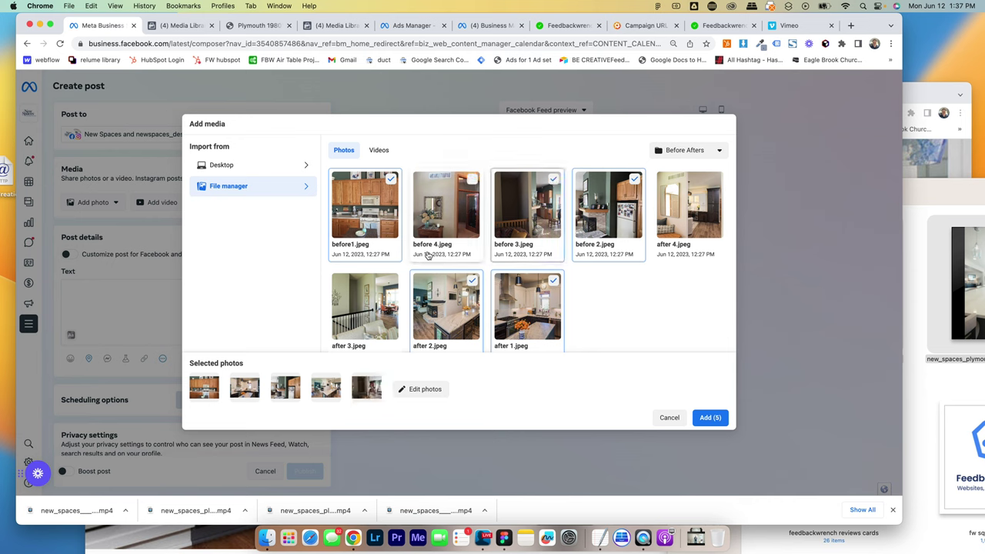
left_click(392, 283)
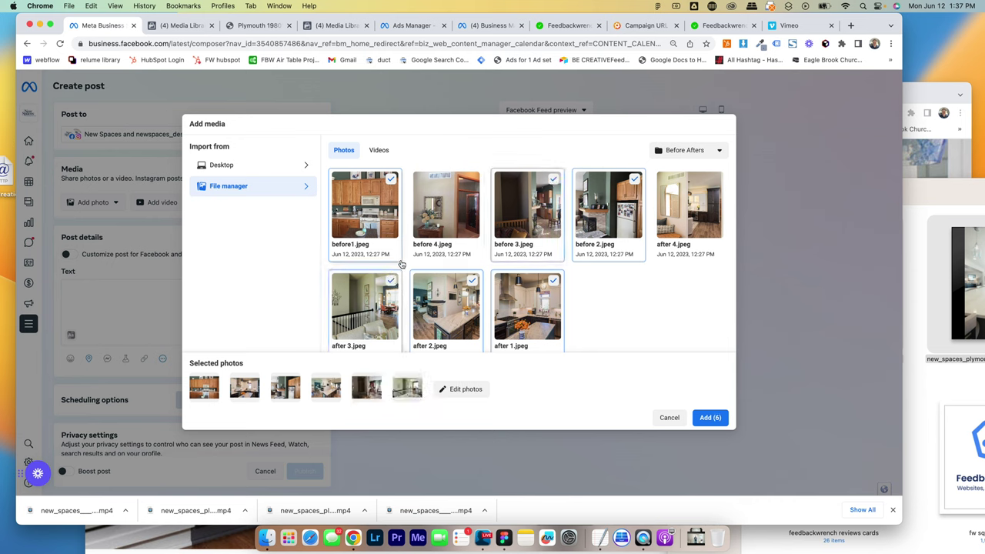
left_click(473, 179)
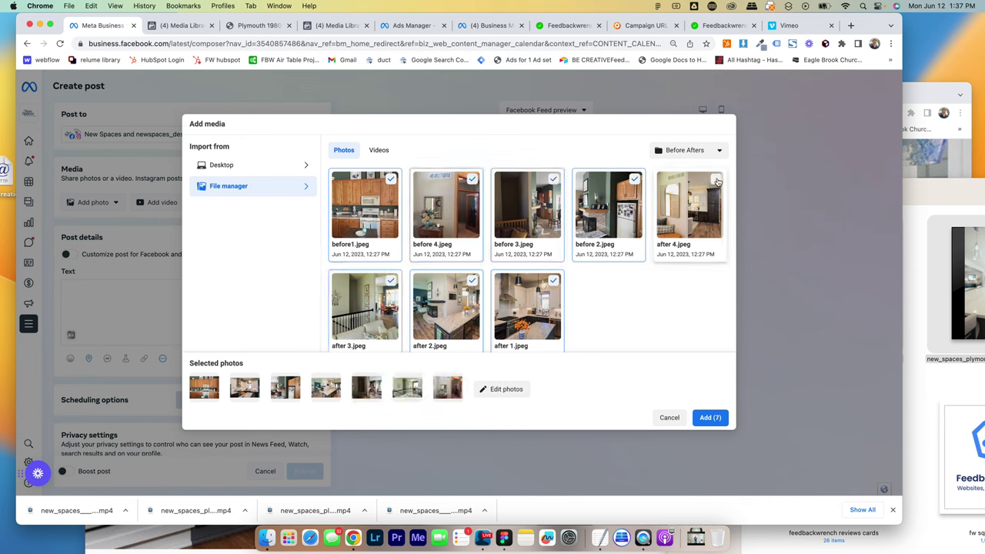
left_click(716, 180)
left_click(709, 417)
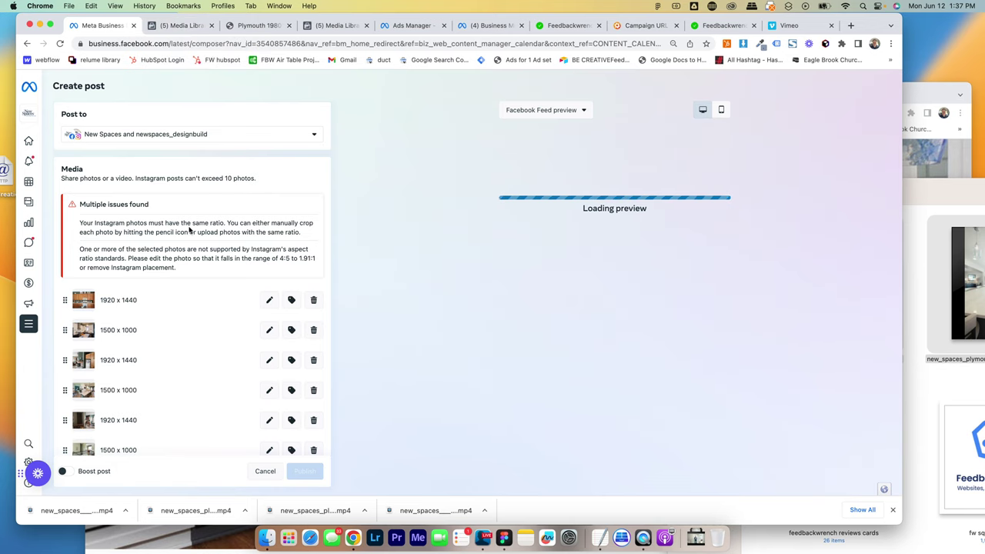
Step: Glance at the Media Library tab, return to the post composer, and open the All tools list
scroll(188, 244, "down", 10)
scroll(188, 245, "up", 10)
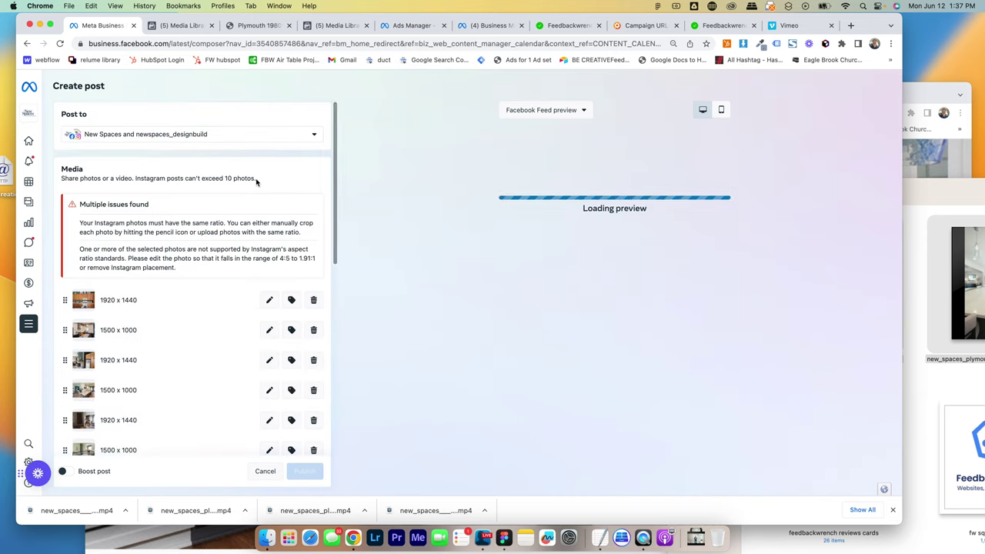
left_click(180, 26)
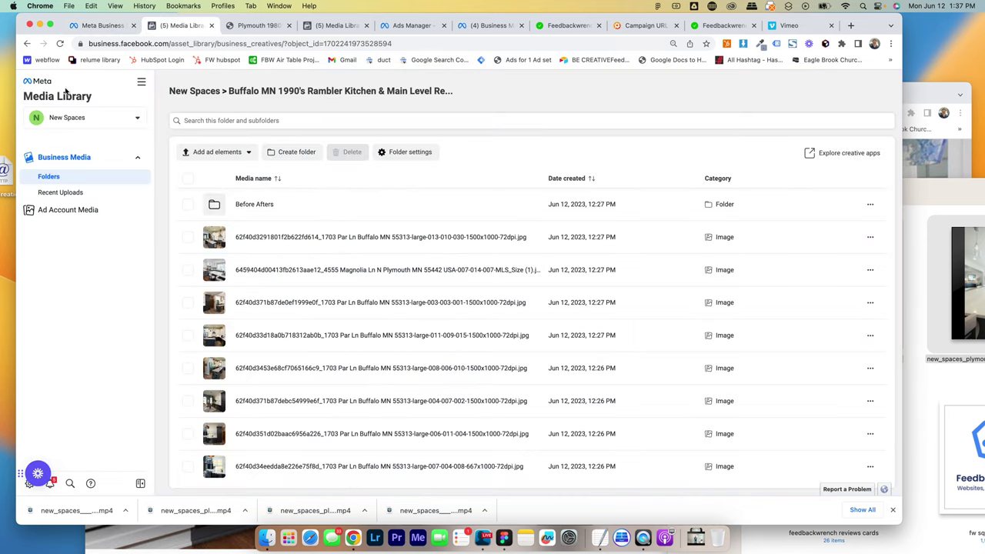
left_click(127, 25)
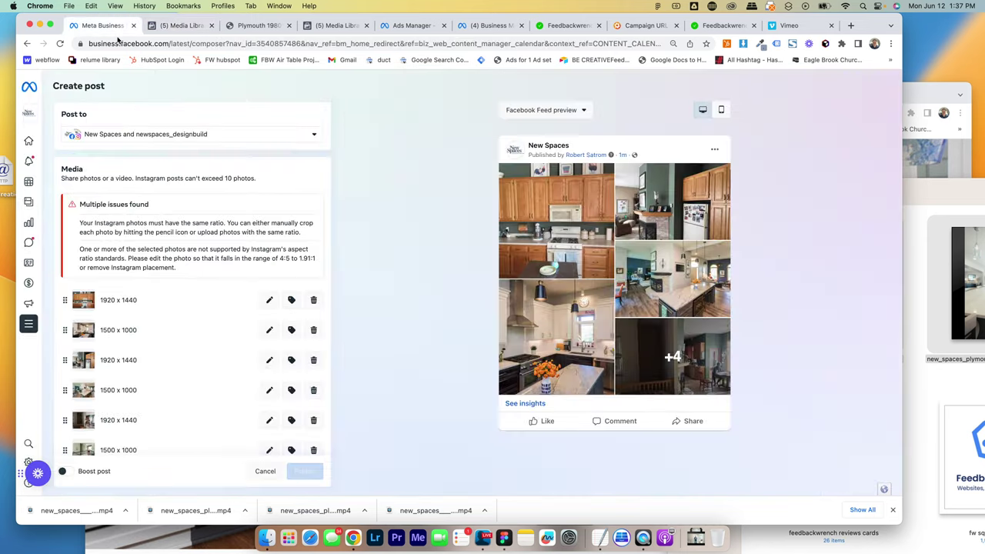
left_click(28, 323)
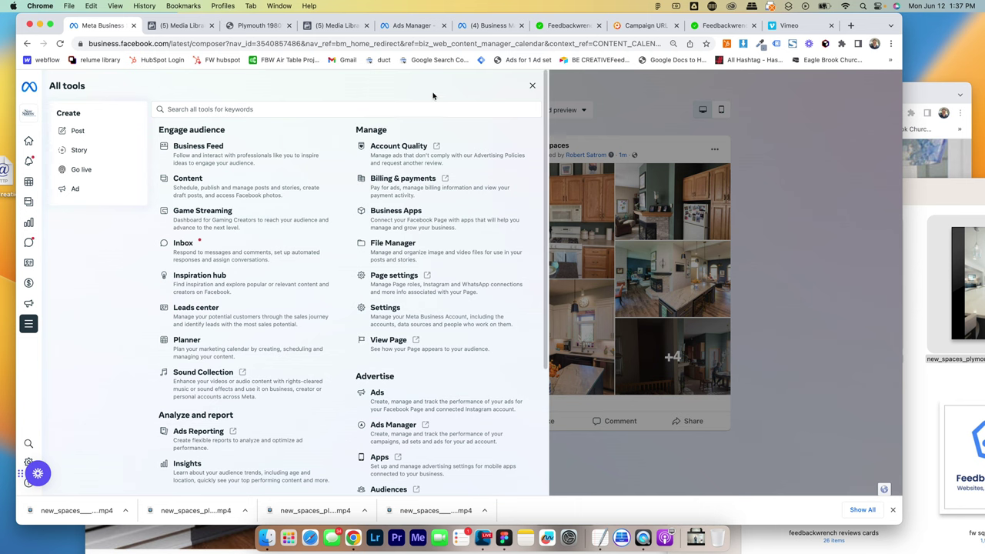
Step: Switch back to the Media Library tab showing the Buffalo MN Rambler Kitchen folder contents
left_click(185, 26)
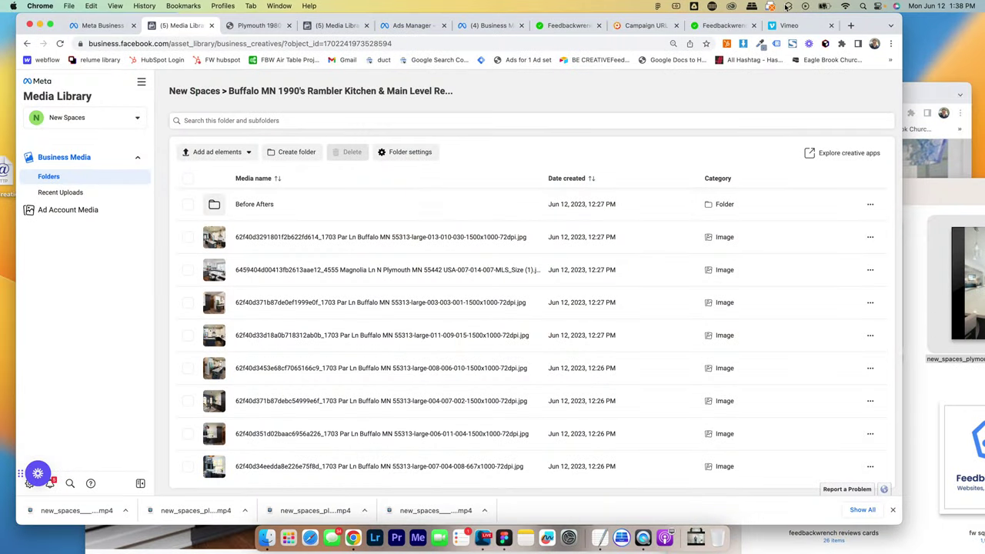
Step: Switch to the Feedbackwrench site and dismiss its customer reviews panel
left_click(851, 26)
left_click(605, 46)
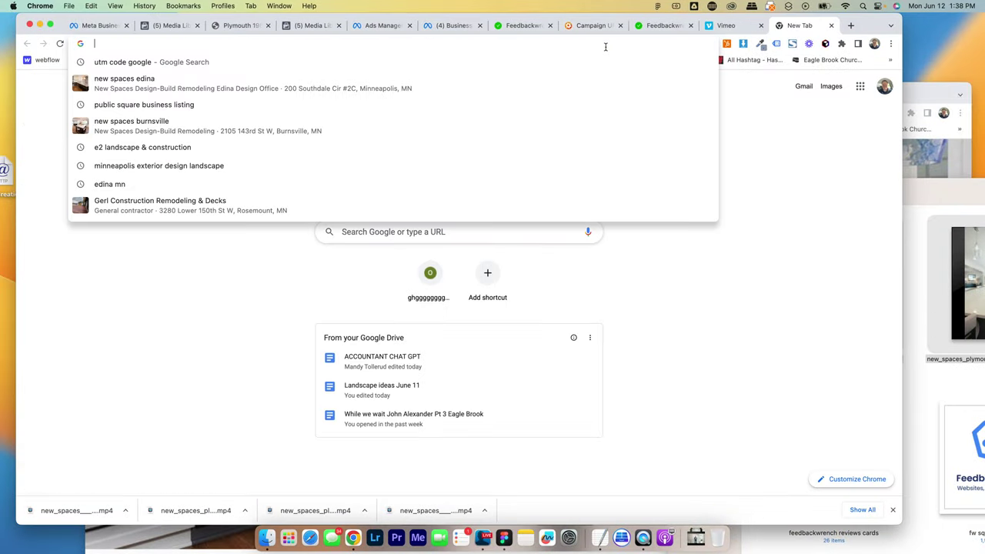
left_click(646, 25)
scroll(379, 197, "down", 2)
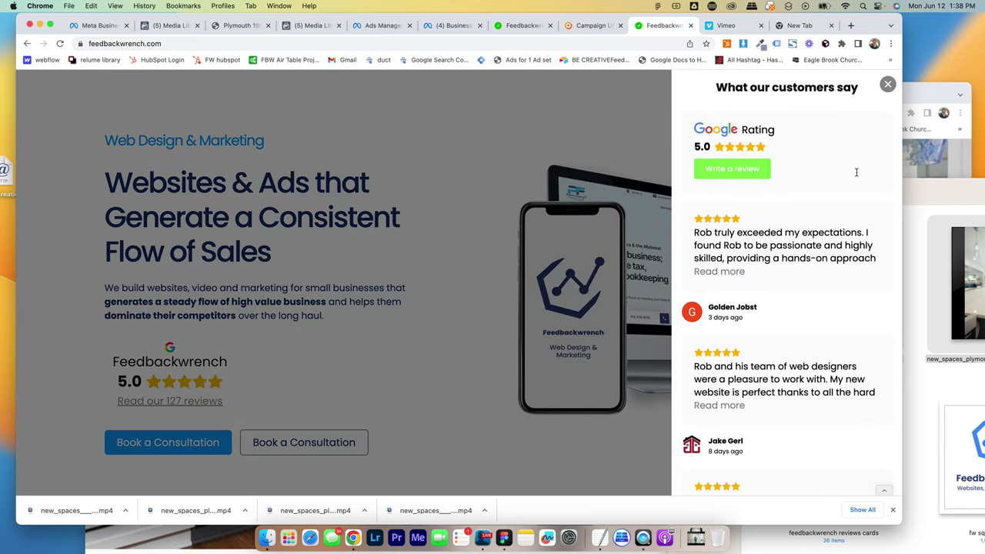
left_click(888, 85)
Step: Open the website portfolio listing Bettencourt Construction and Gerl Construction, closing the downloads bar
scroll(408, 216, "up", 2)
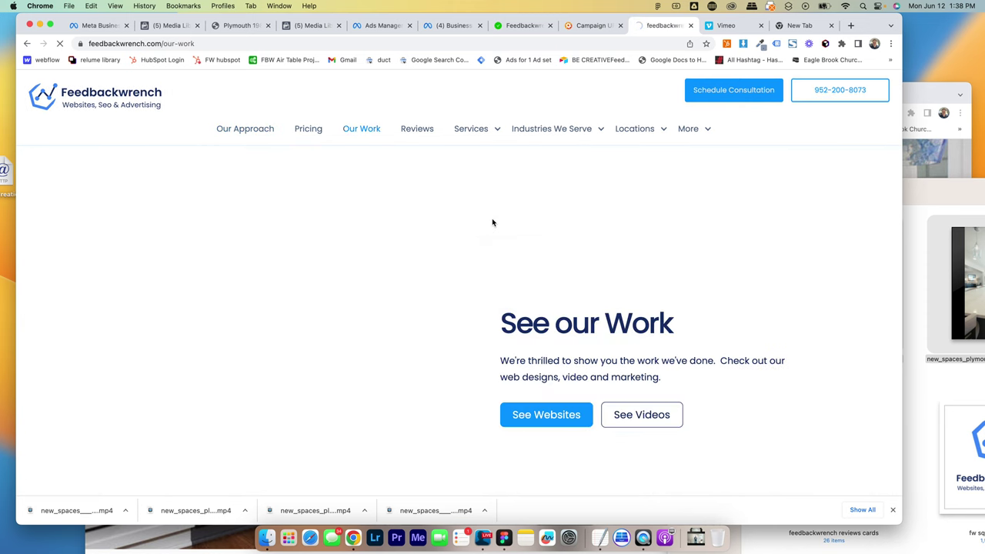
scroll(463, 244, "down", 1)
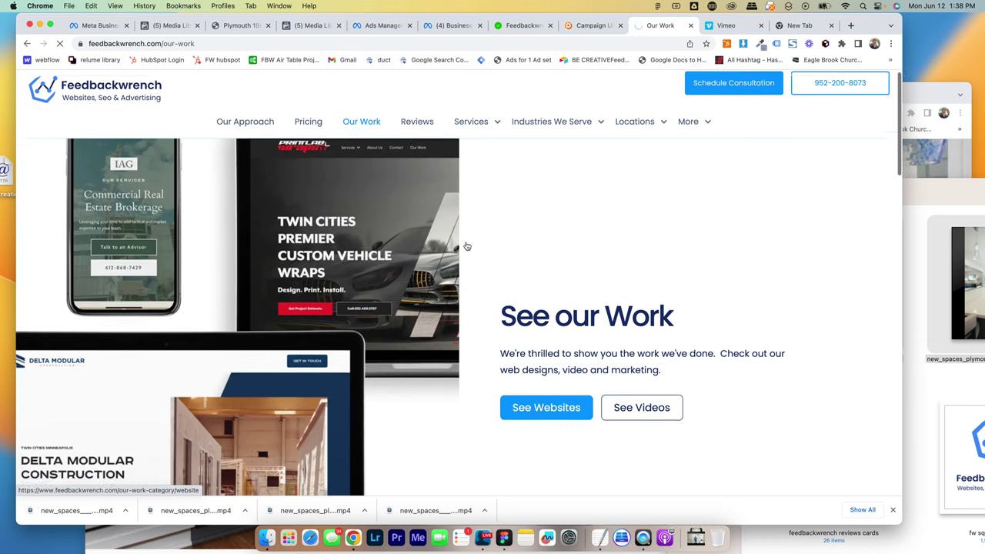
scroll(477, 261, "down", 3)
left_click(545, 309)
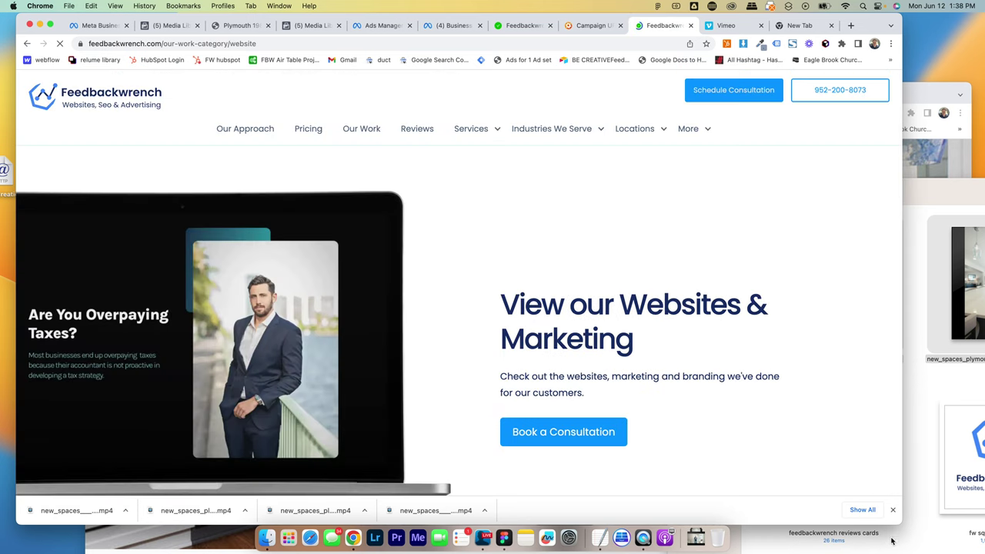
left_click(893, 512)
scroll(743, 303, "down", 5)
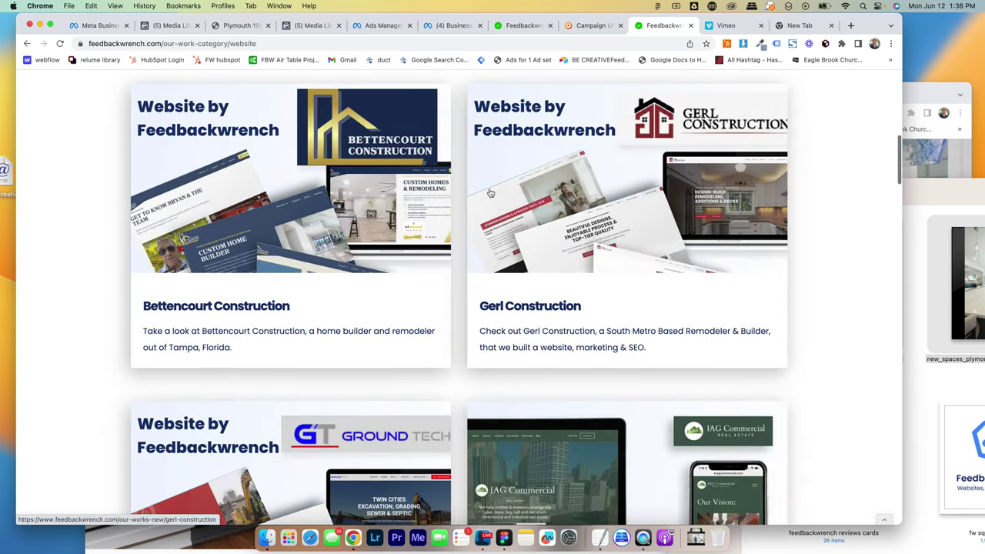